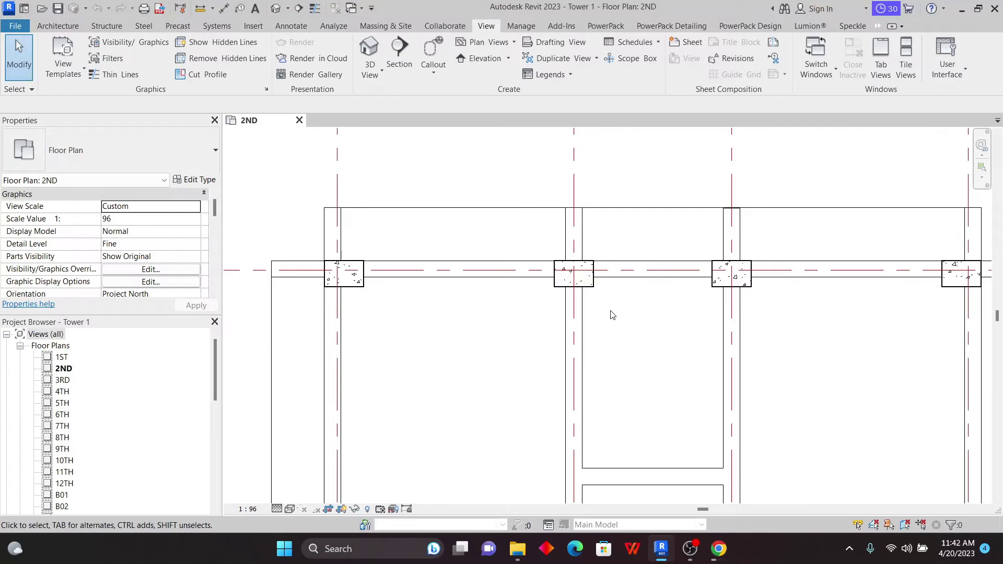
# - Select the 914X610mm concrete column and start placing rebar in it
pyautogui.scroll(-2, 558, 266)
pyautogui.scroll(2, 606, 267)
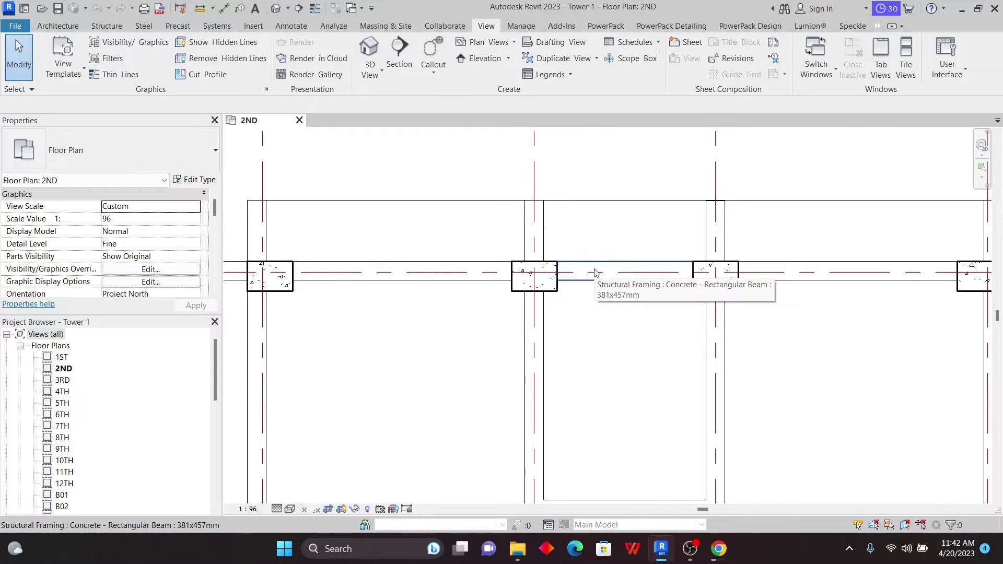
pyautogui.scroll(-1, 595, 273)
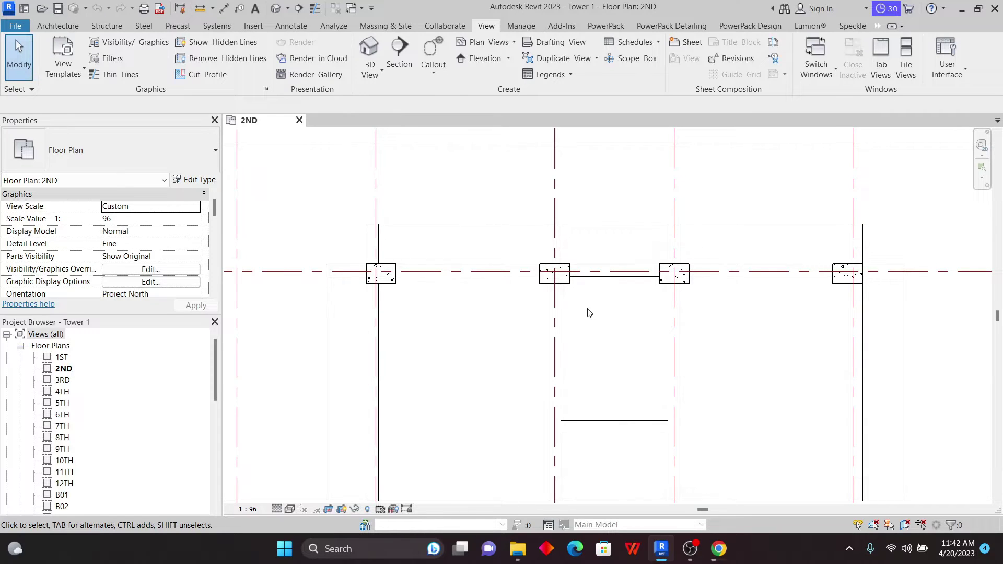
pyautogui.scroll(3, 546, 311)
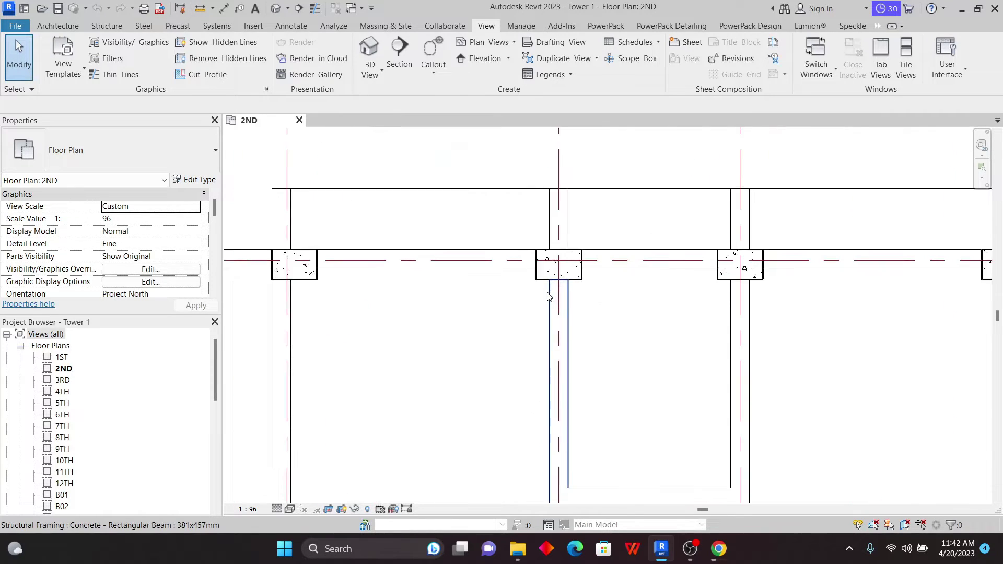
pyautogui.scroll(1, 554, 286)
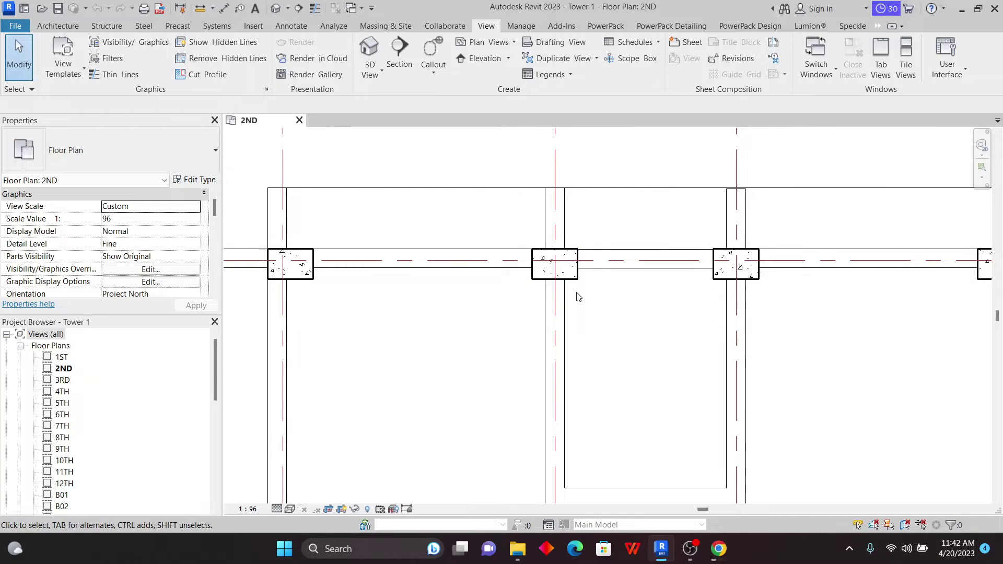
pyautogui.click(576, 278)
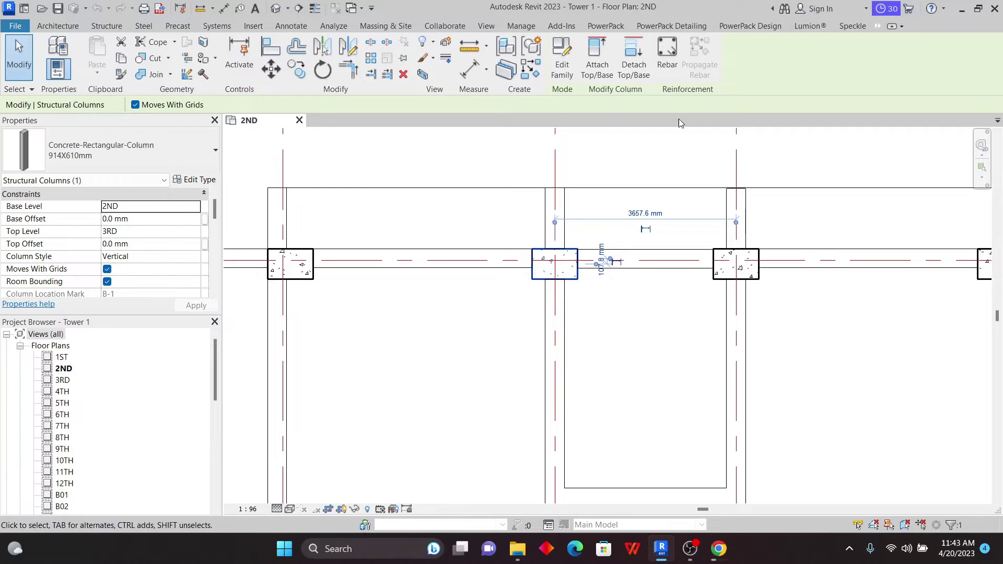
pyautogui.click(666, 52)
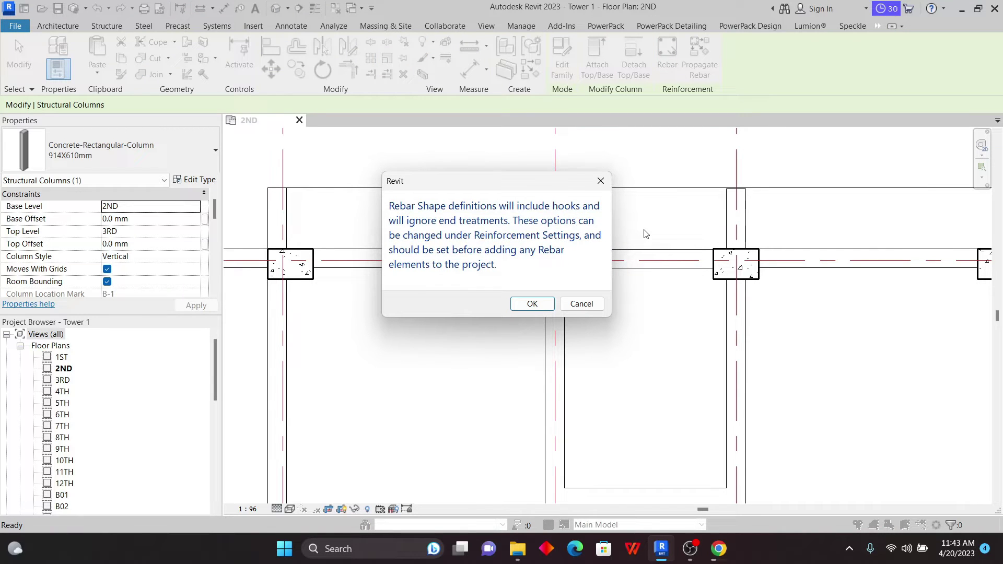
# - Acknowledge the missing rebar shape notice and agree to load a rebar shape family
pyautogui.click(525, 306)
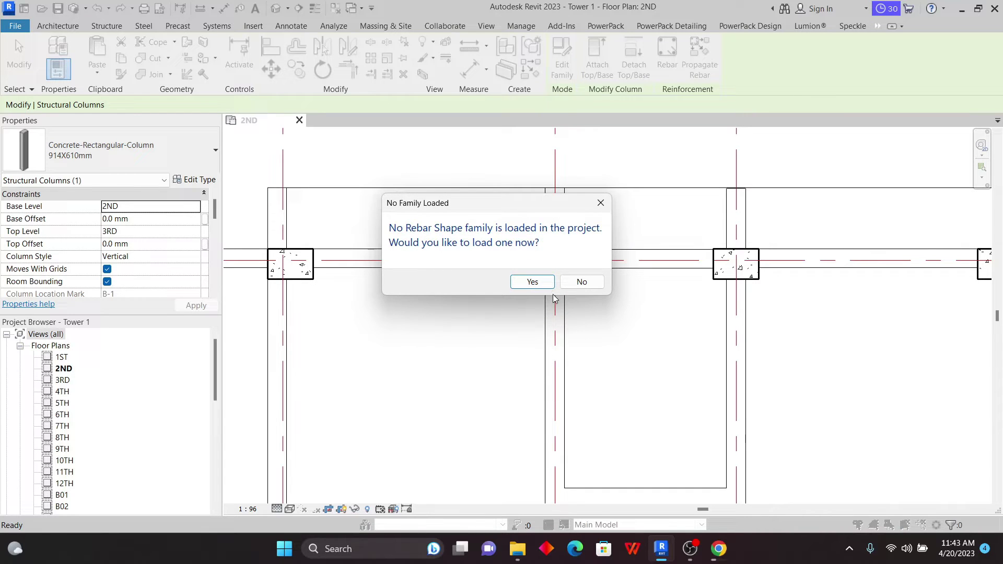
pyautogui.click(533, 282)
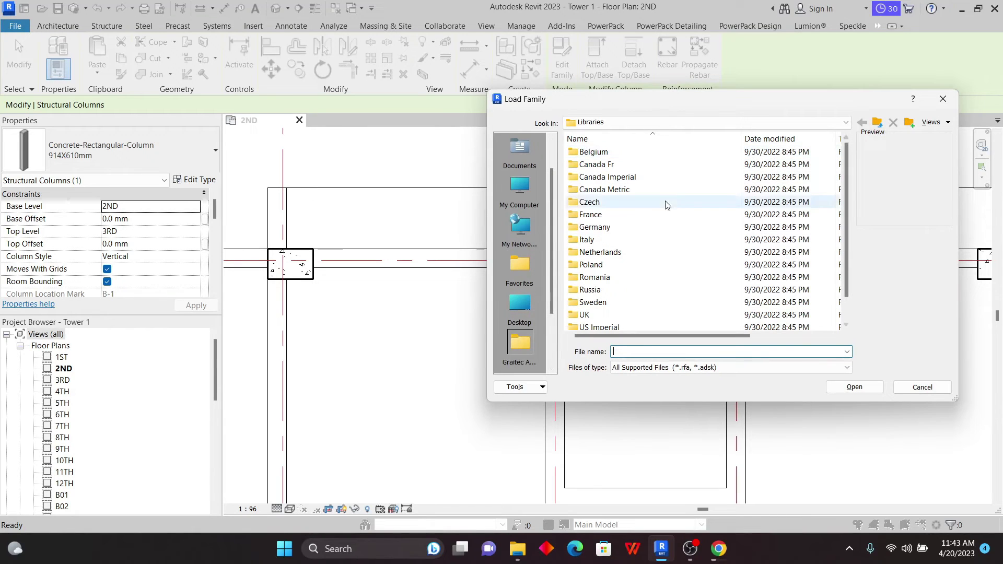
pyautogui.click(878, 123)
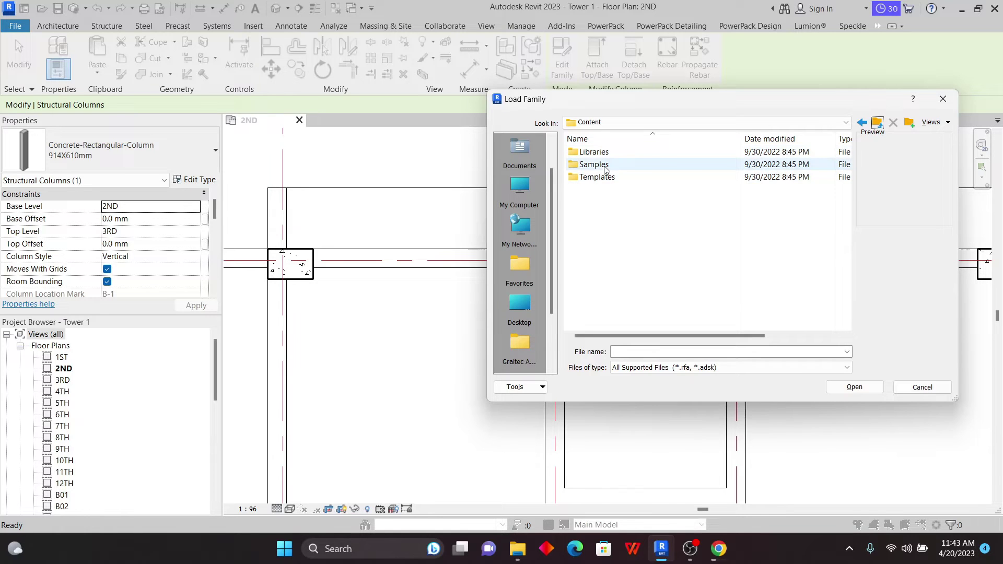
# - Browse into the Libraries folder and then the UK family library folder
pyautogui.doubleClick(605, 153)
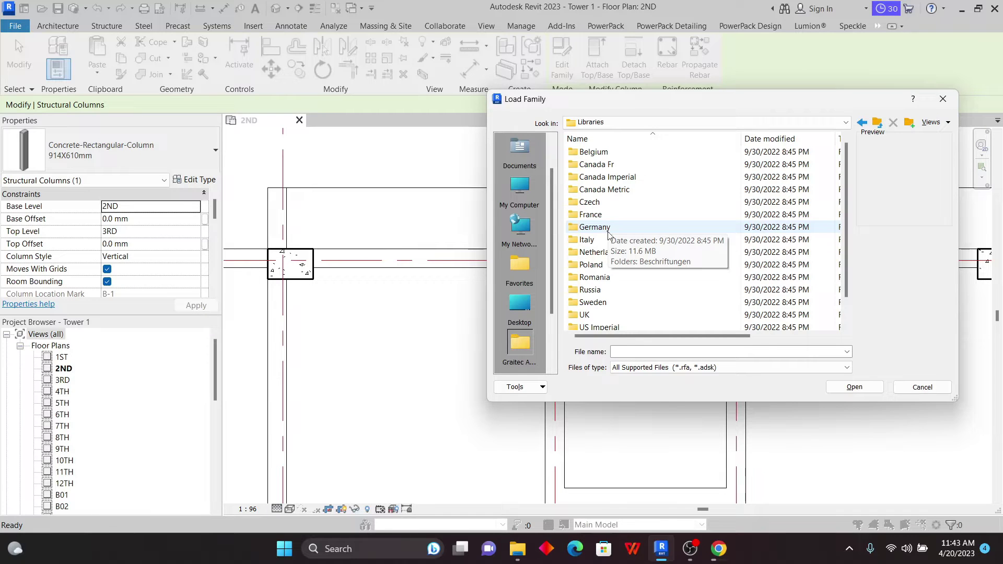
pyautogui.scroll(-1, 608, 229)
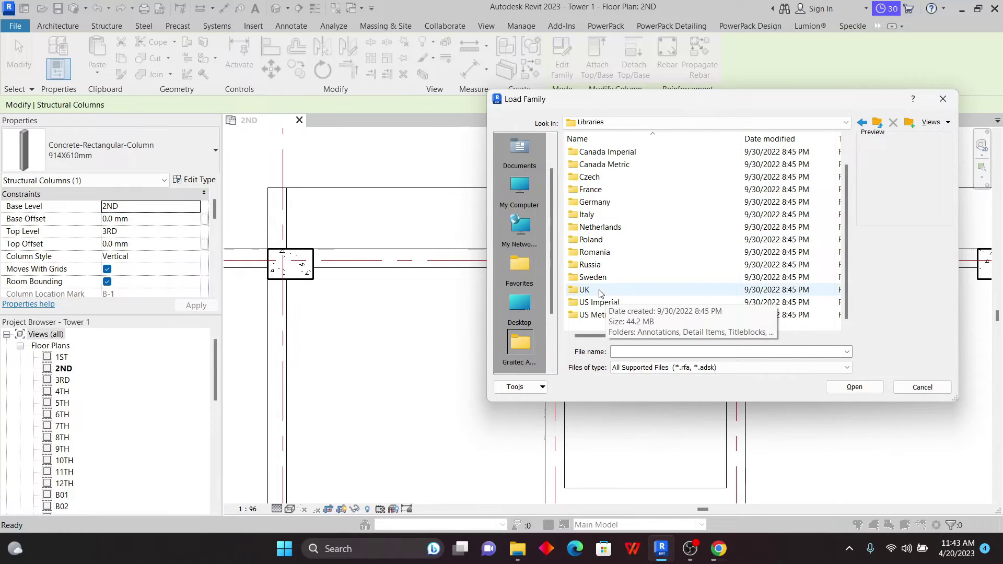
pyautogui.doubleClick(601, 293)
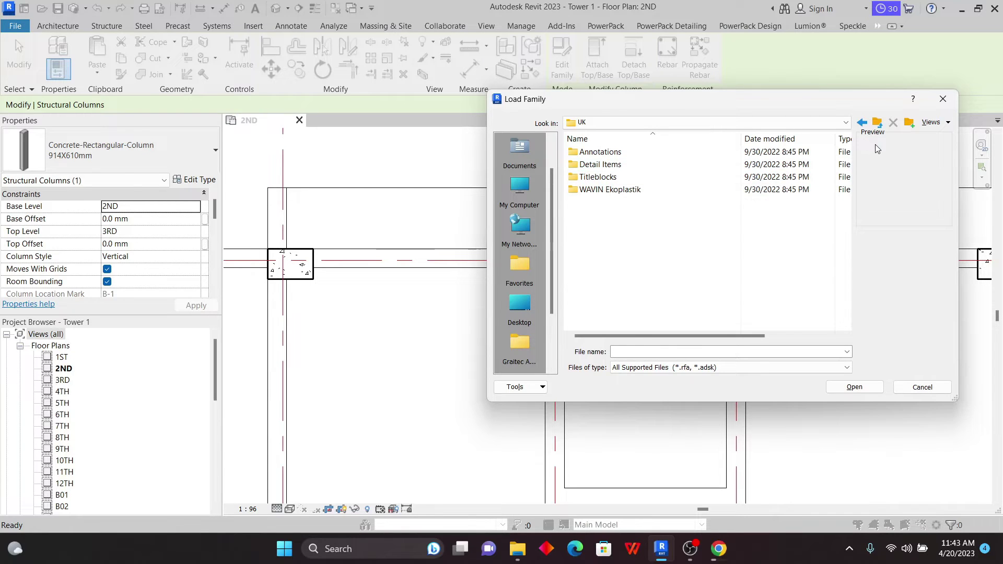
# - Cancel the Load Family dialog and switch to the Chrome search results for revit libraries 2023
pyautogui.click(944, 100)
pyautogui.scroll(-2, 467, 253)
pyautogui.scroll(2, 466, 253)
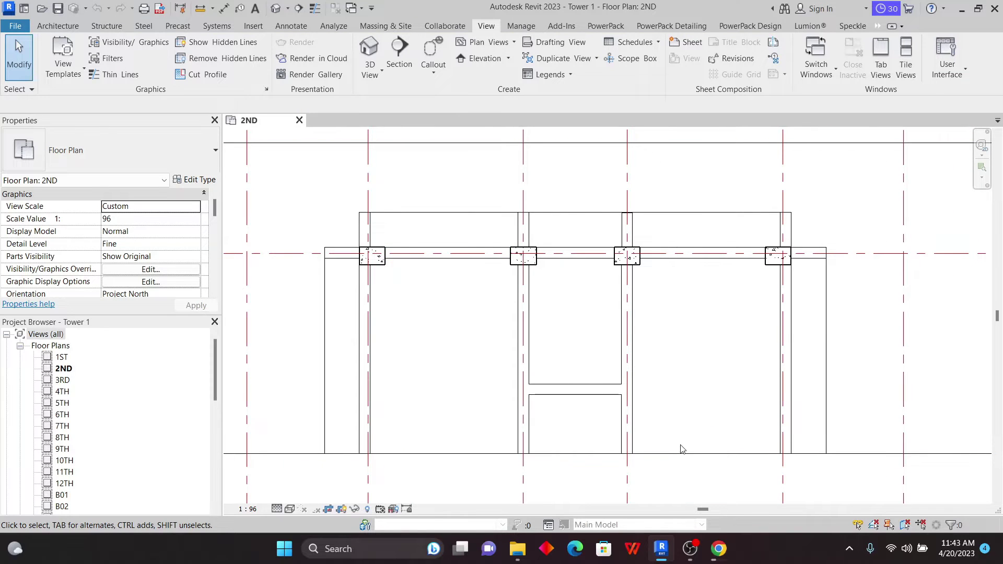
pyautogui.moveTo(719, 549)
pyautogui.click(739, 472)
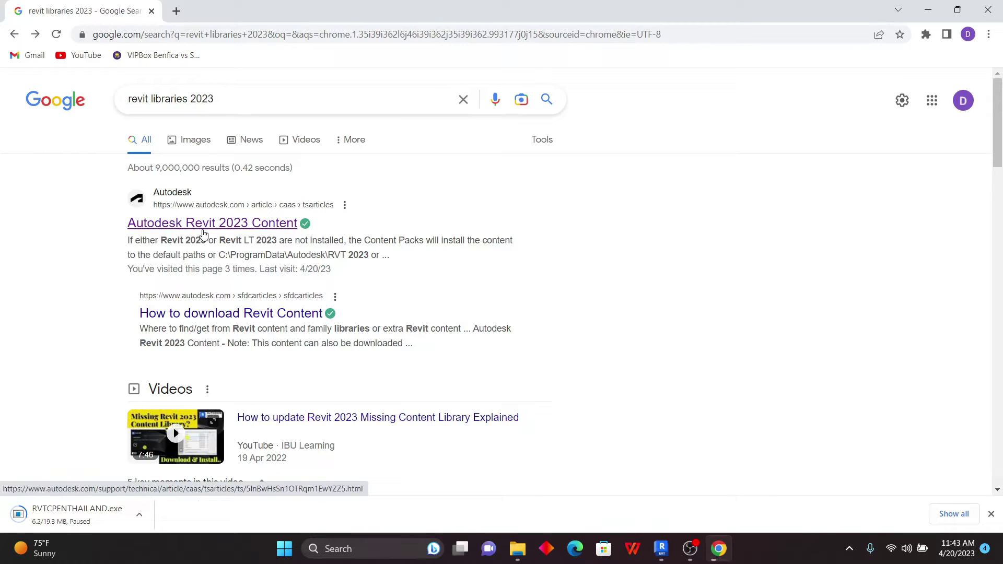
# - Open the 'Autodesk Revit 2023 Content' article and scroll through its Content Packs tables
pyautogui.click(245, 228)
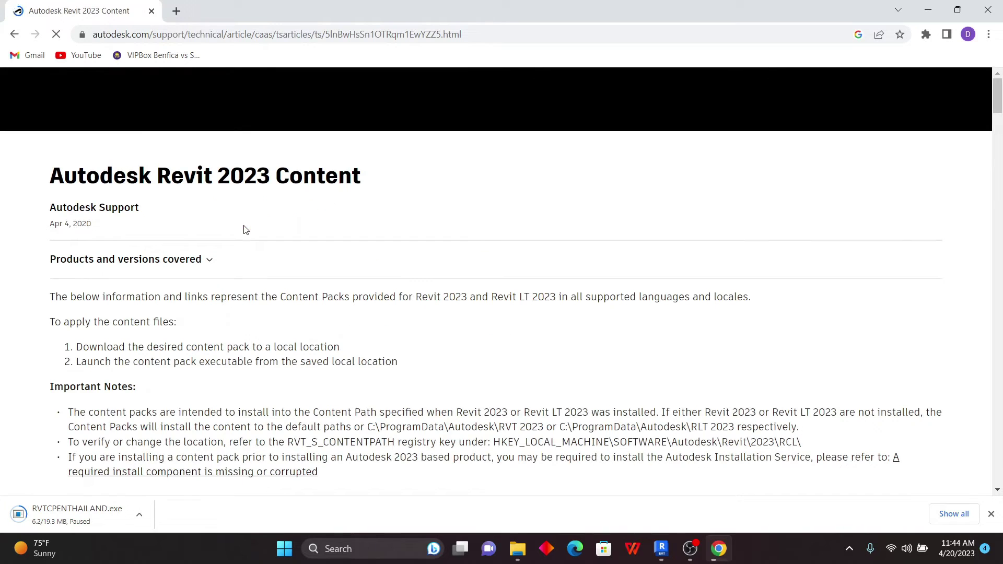
pyautogui.scroll(-6, 253, 251)
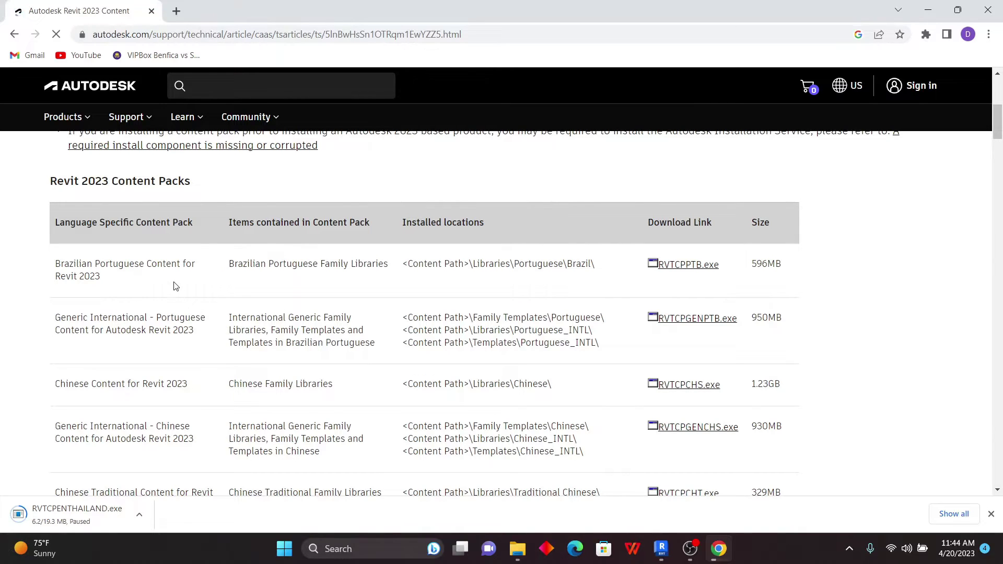
pyautogui.scroll(-2, 175, 277)
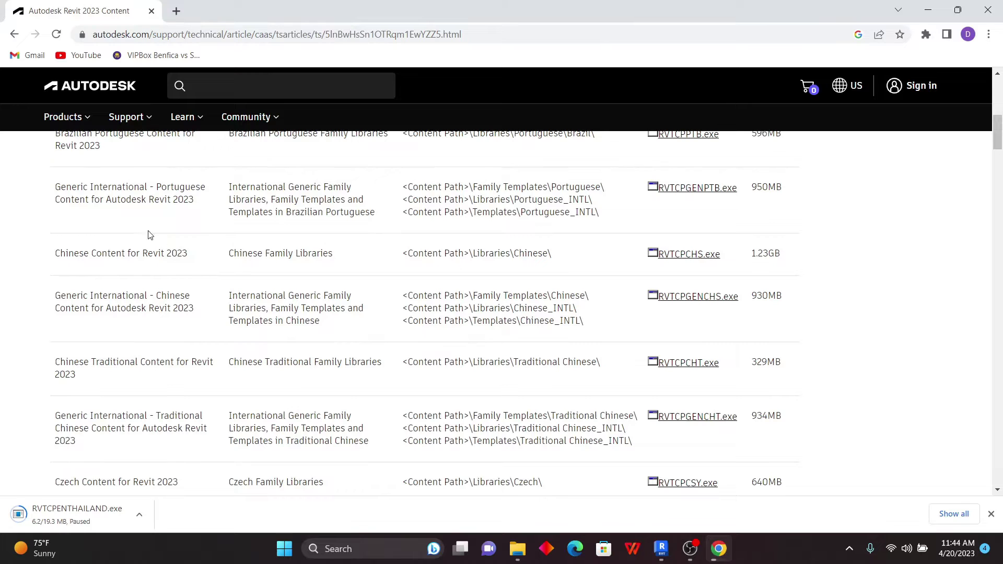
pyautogui.scroll(-3, 132, 264)
pyautogui.scroll(-2, 163, 289)
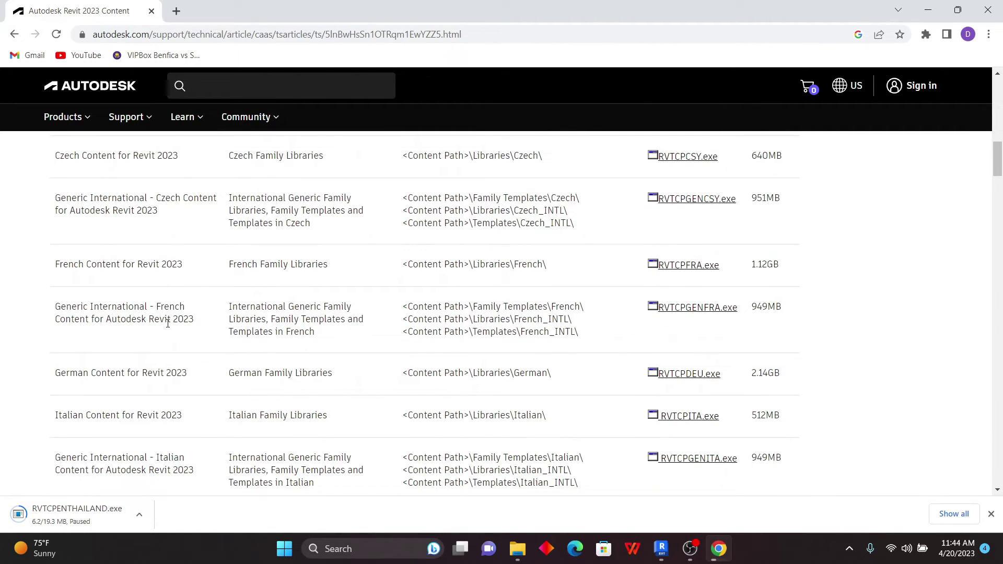
pyautogui.scroll(-3, 167, 322)
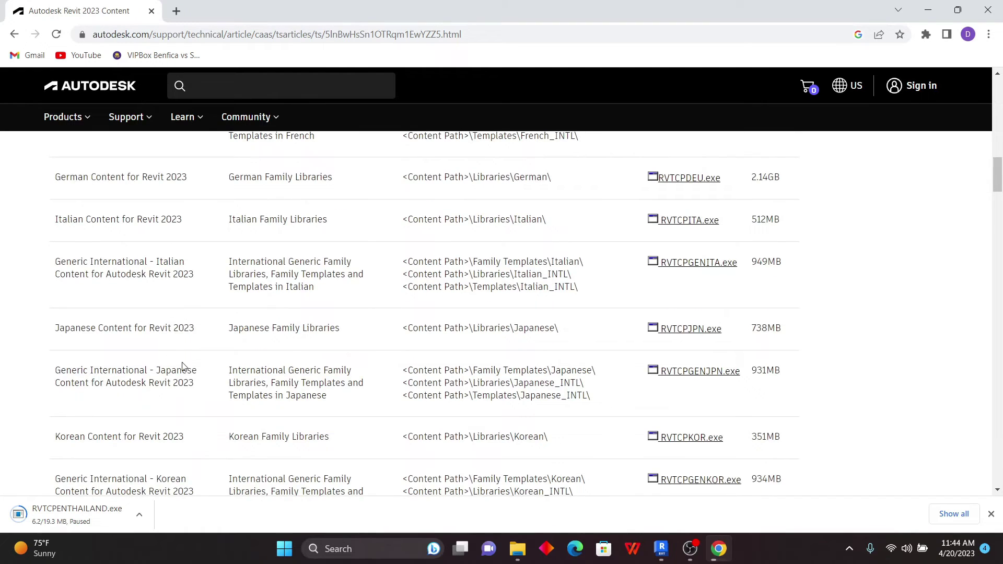
pyautogui.scroll(-2, 172, 366)
pyautogui.scroll(-7, 168, 320)
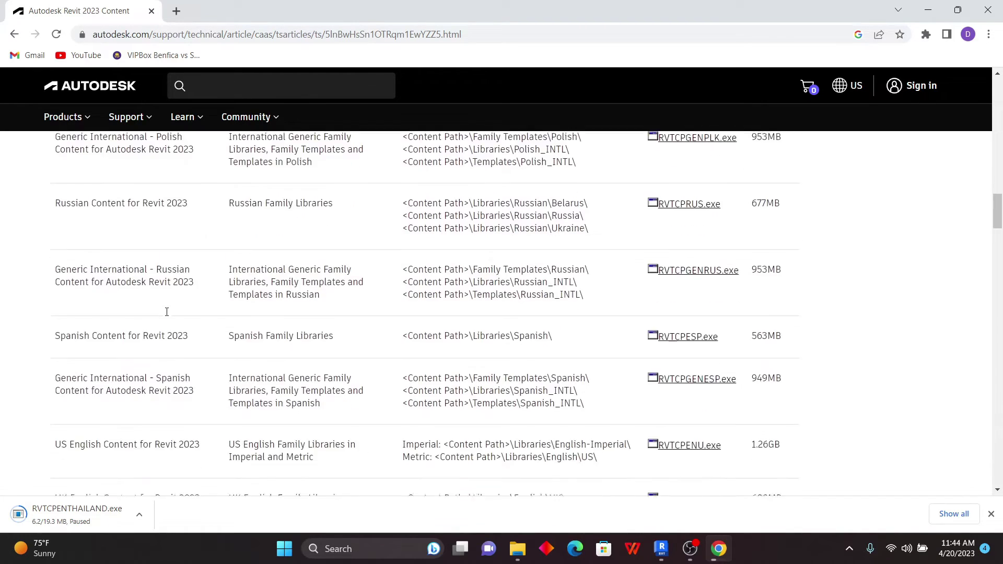
pyautogui.scroll(-1, 166, 312)
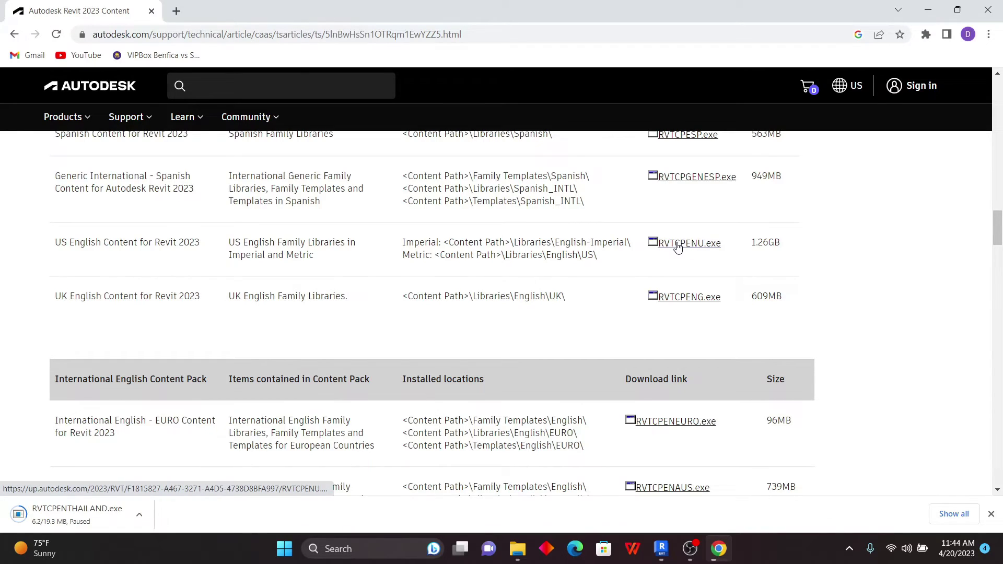
pyautogui.scroll(12, 499, 288)
pyautogui.scroll(-5, 373, 285)
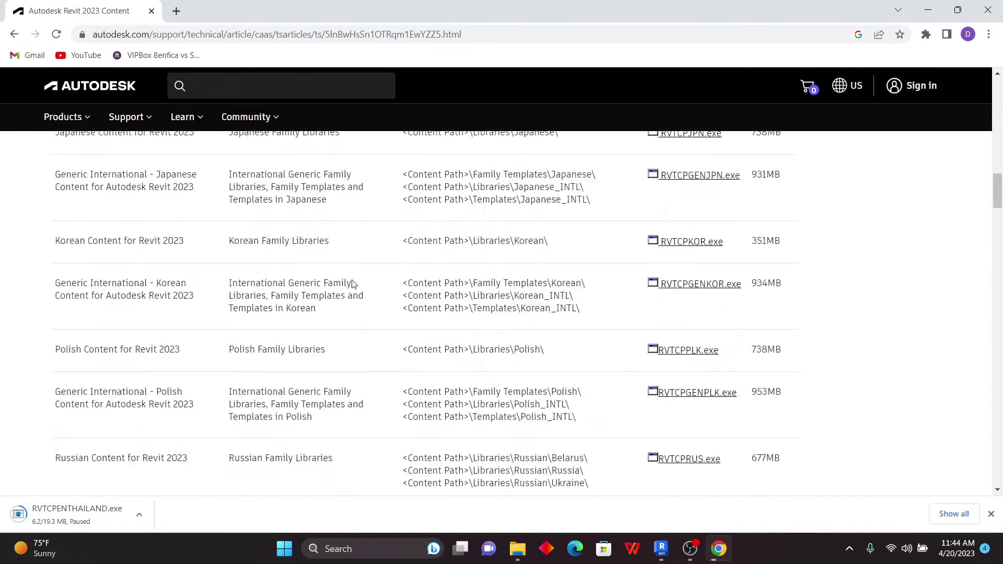
pyautogui.scroll(-15, 373, 285)
pyautogui.scroll(3, 264, 285)
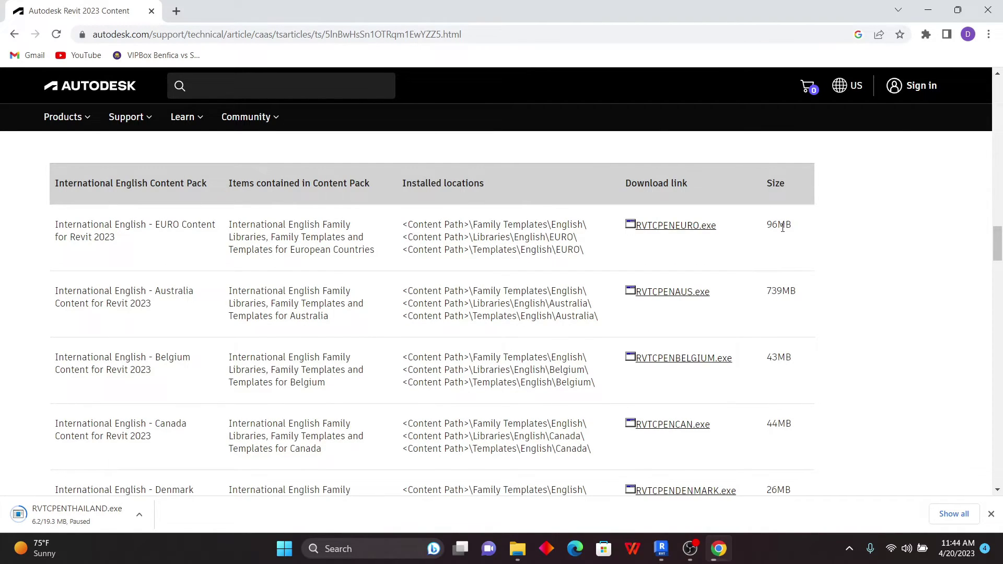
pyautogui.scroll(-6, 496, 337)
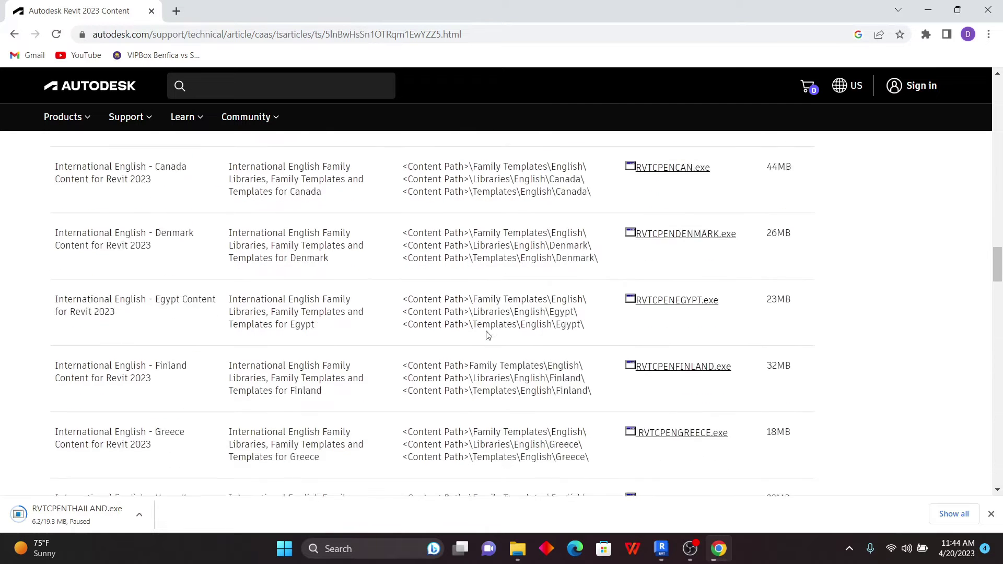
# - Run the RVTCPENU content pack from File Explorer and start installing US English content
pyautogui.moveTo(517, 551)
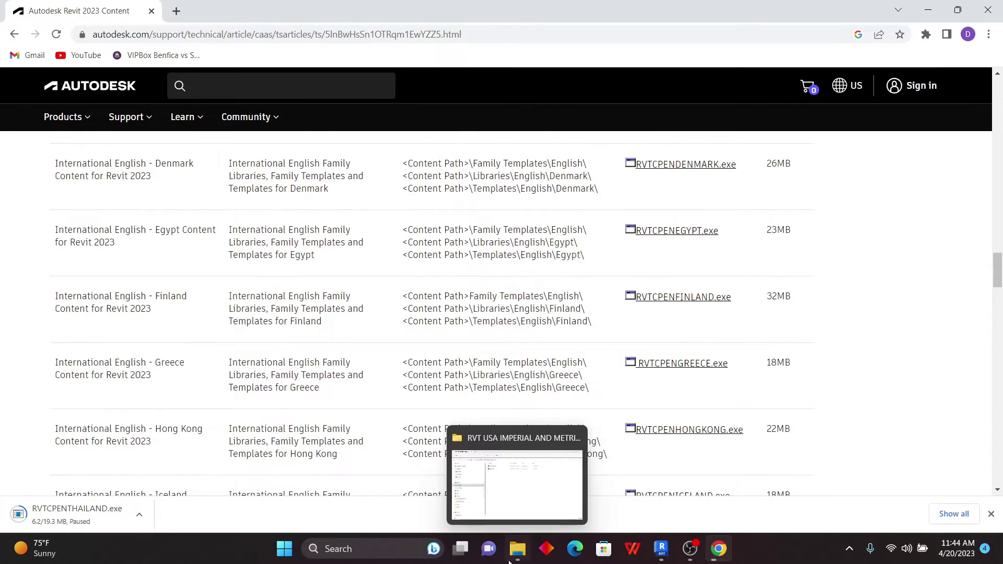
pyautogui.click(527, 493)
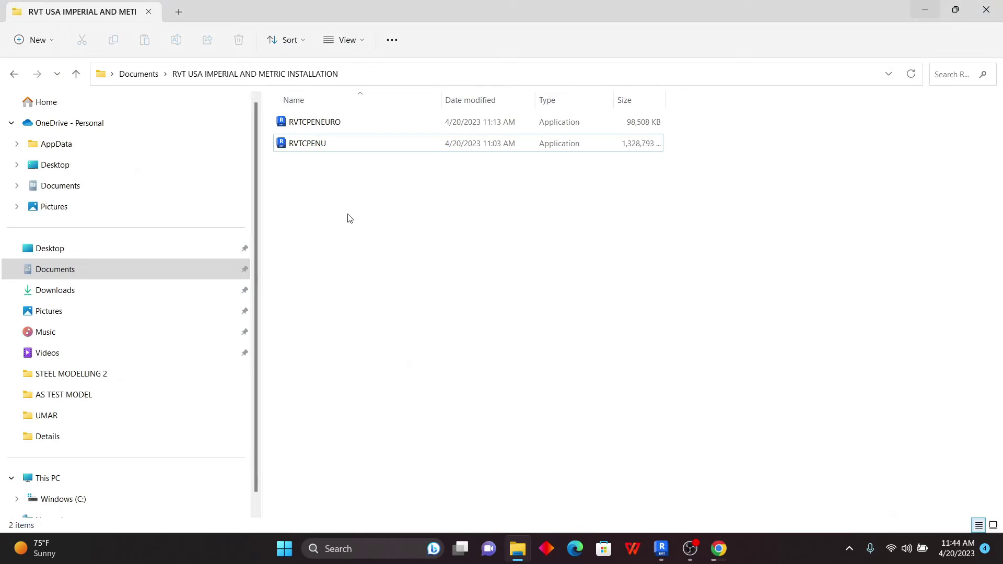
pyautogui.click(314, 148)
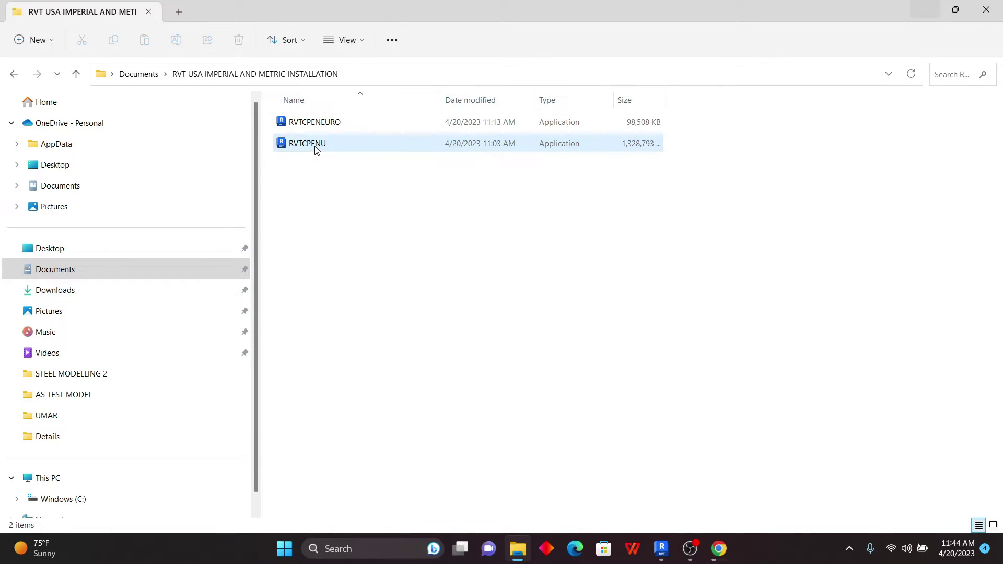
pyautogui.doubleClick(316, 148)
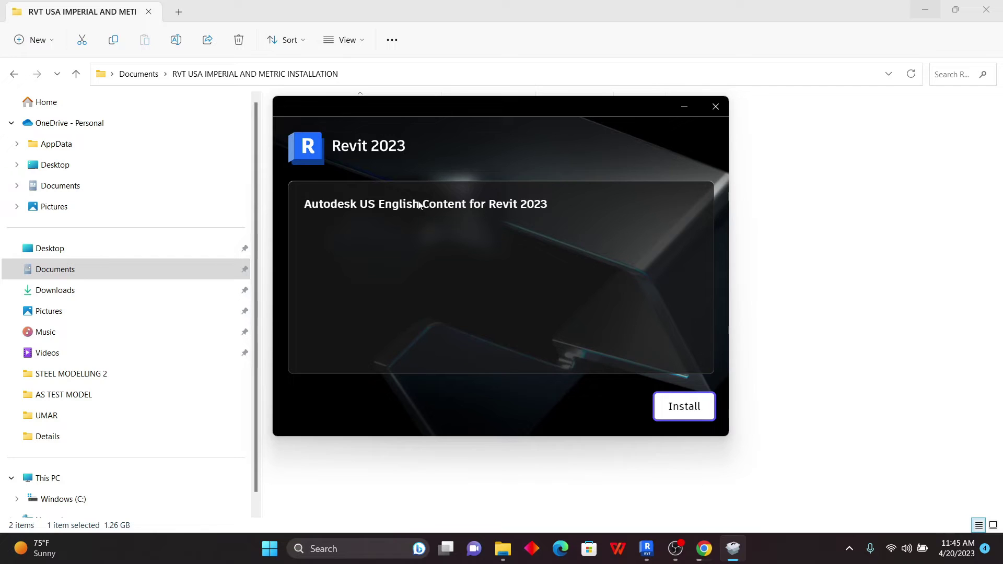
pyautogui.click(681, 413)
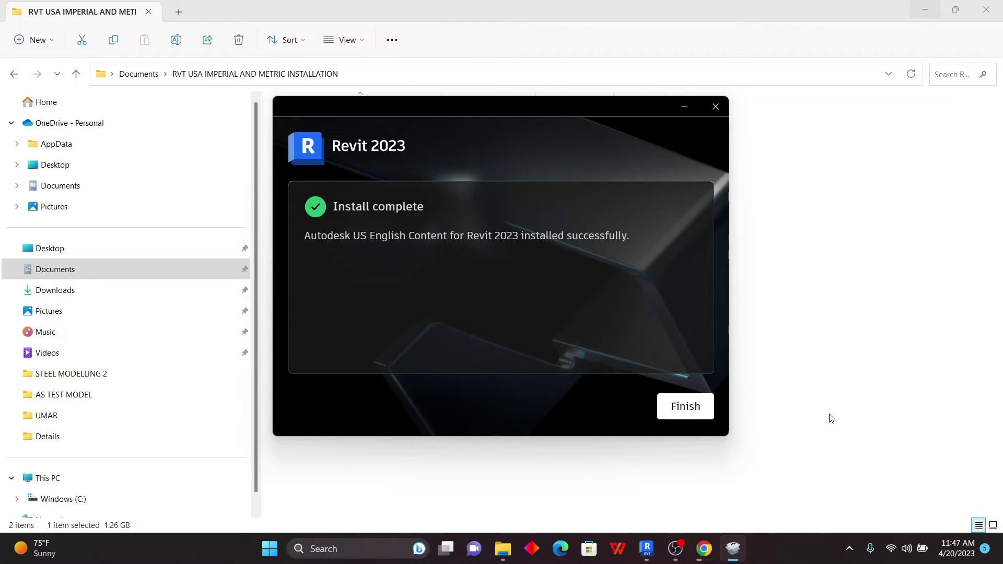
# - Finish and close the installer once the US English content install completes
pyautogui.click(690, 411)
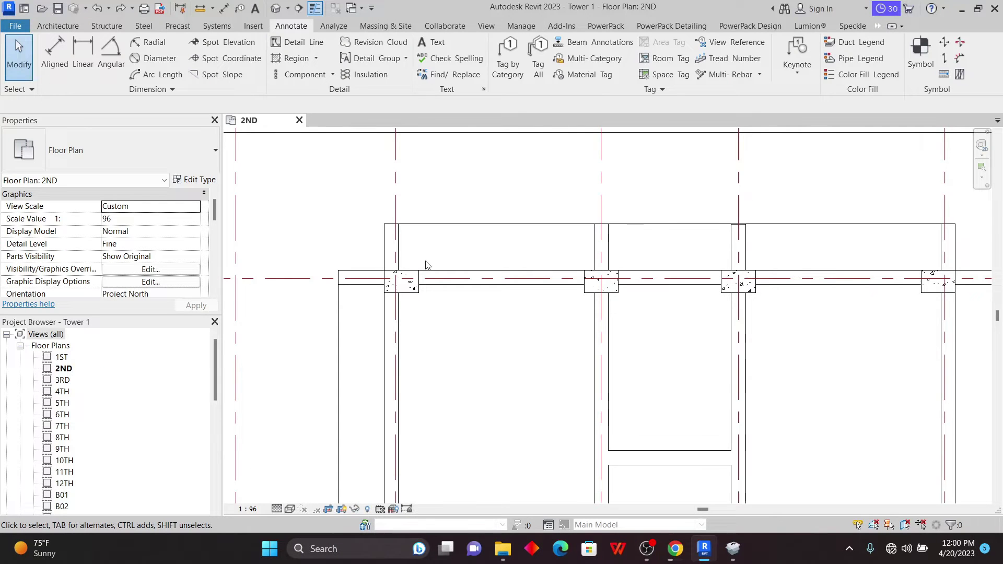
# - Select the left concrete column, start Rebar then cancel it, and show the Insert tools
pyautogui.scroll(-5, 424, 262)
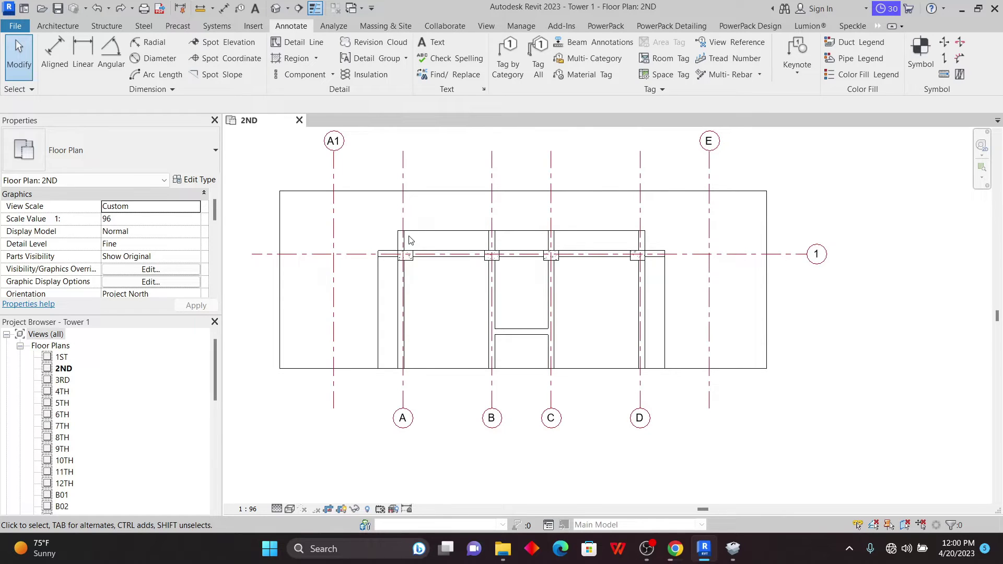
pyautogui.scroll(4, 393, 256)
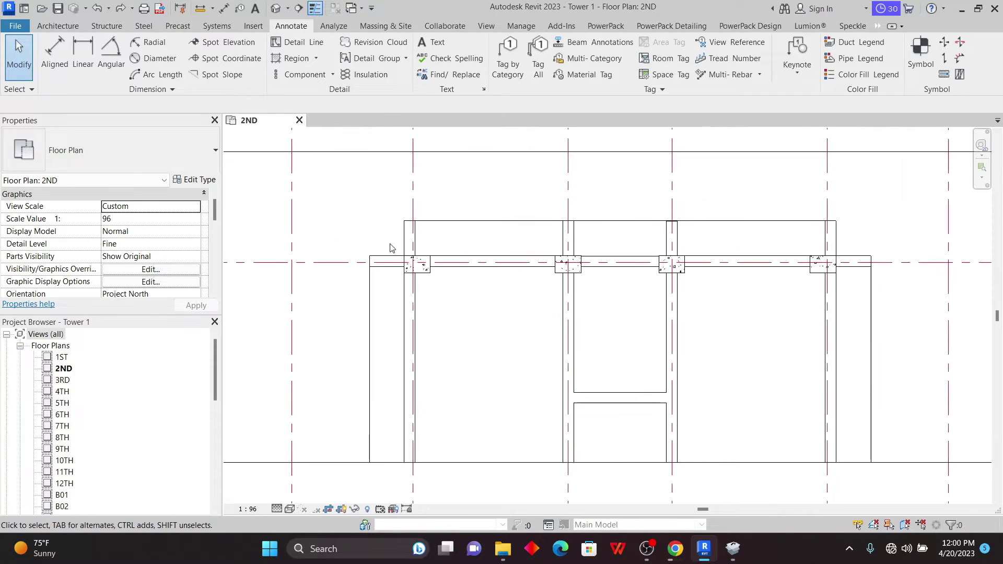
pyautogui.click(474, 313)
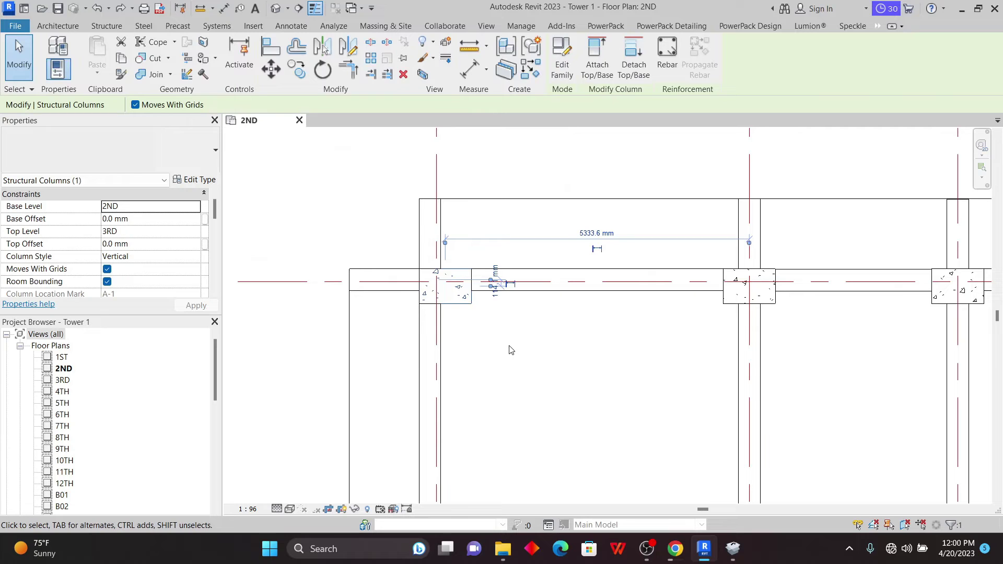
pyautogui.click(668, 51)
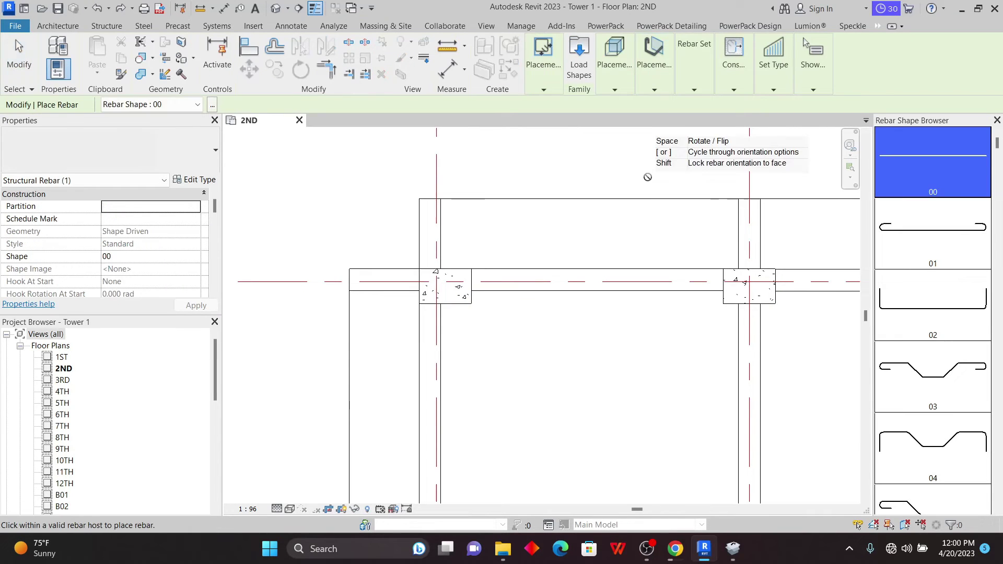
pyautogui.press('Escape')
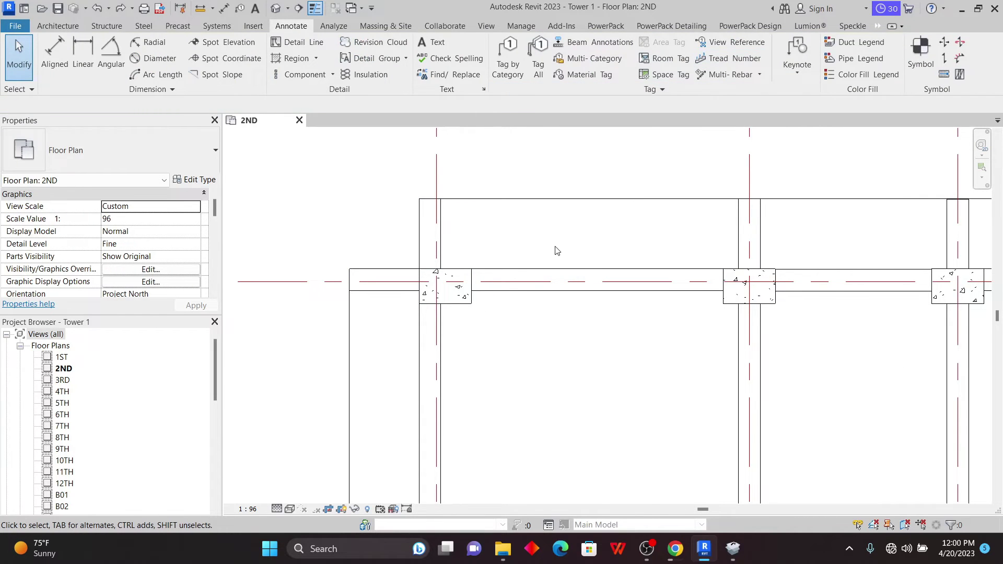
pyautogui.click(253, 27)
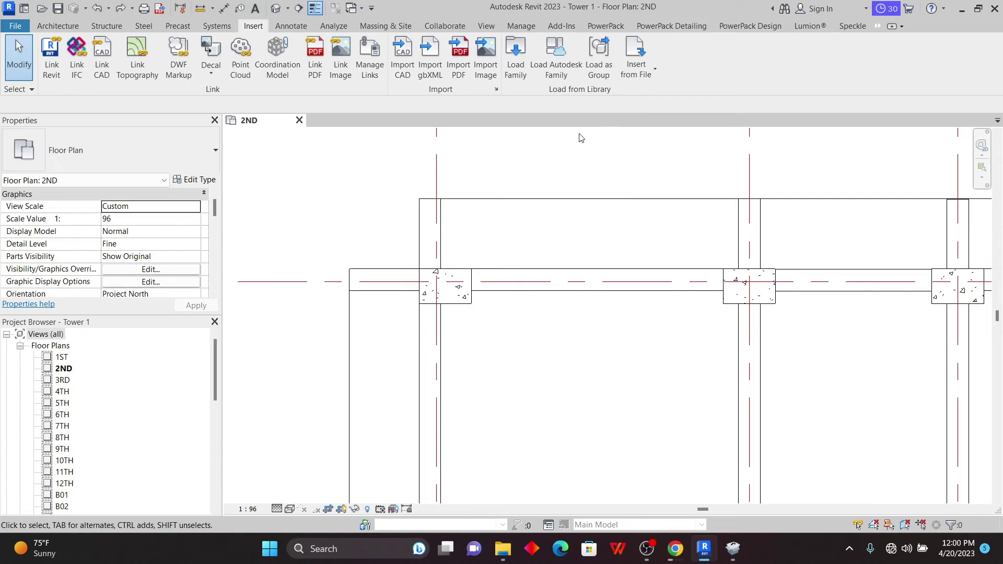
# - Open Load Family and move up from the library folders to ProgramData
pyautogui.click(515, 58)
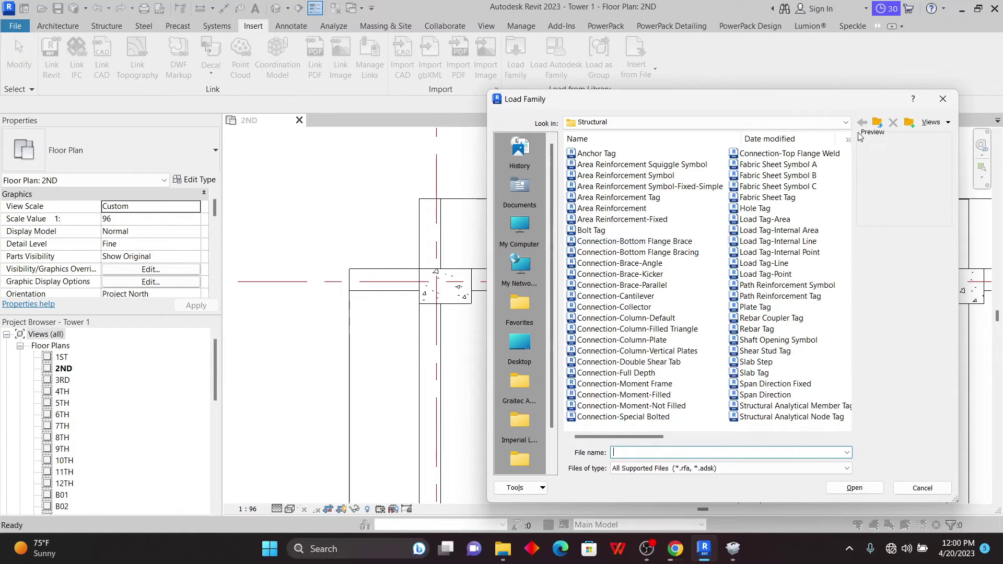
pyautogui.click(878, 123)
pyautogui.click(878, 123)
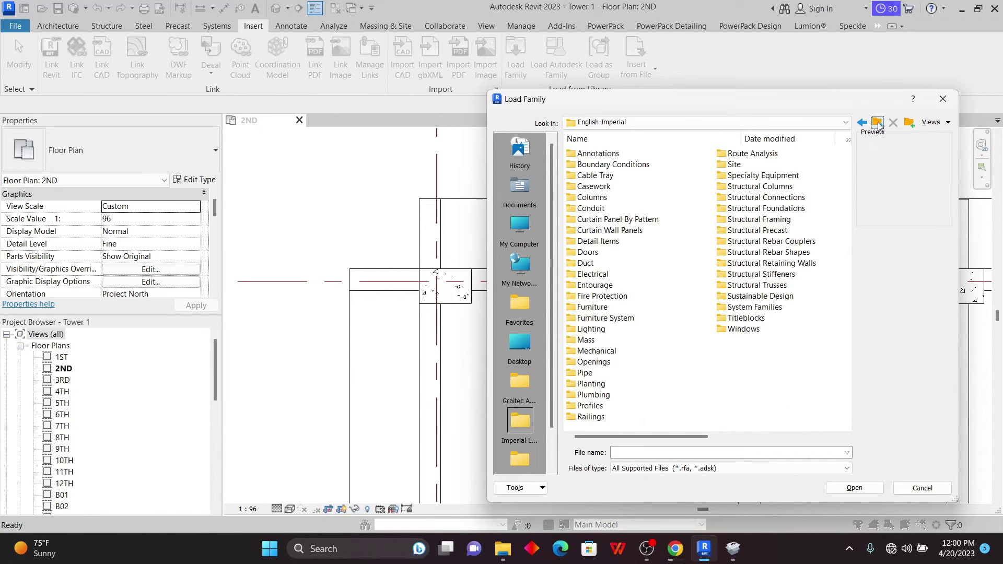
pyautogui.click(878, 123)
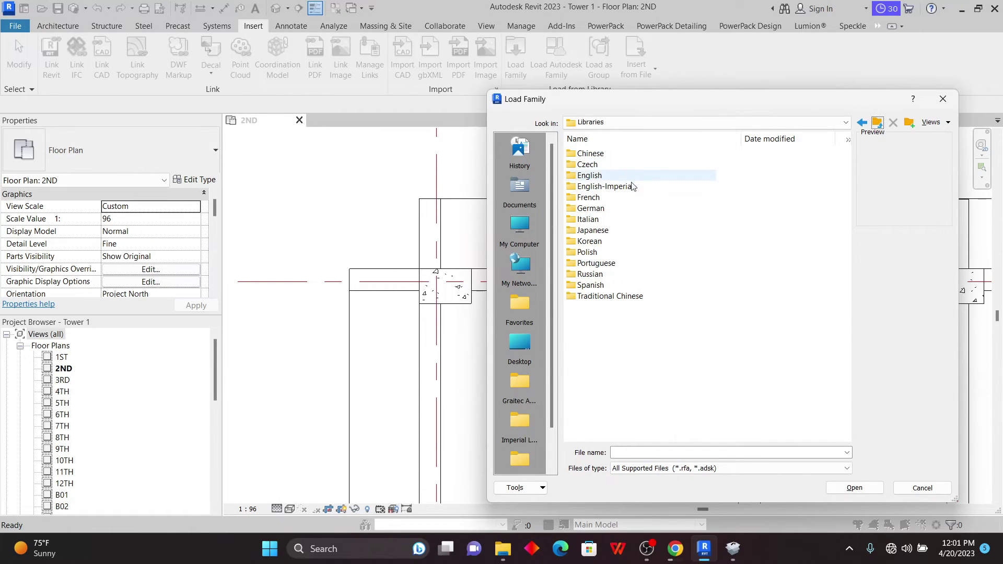
pyautogui.click(878, 122)
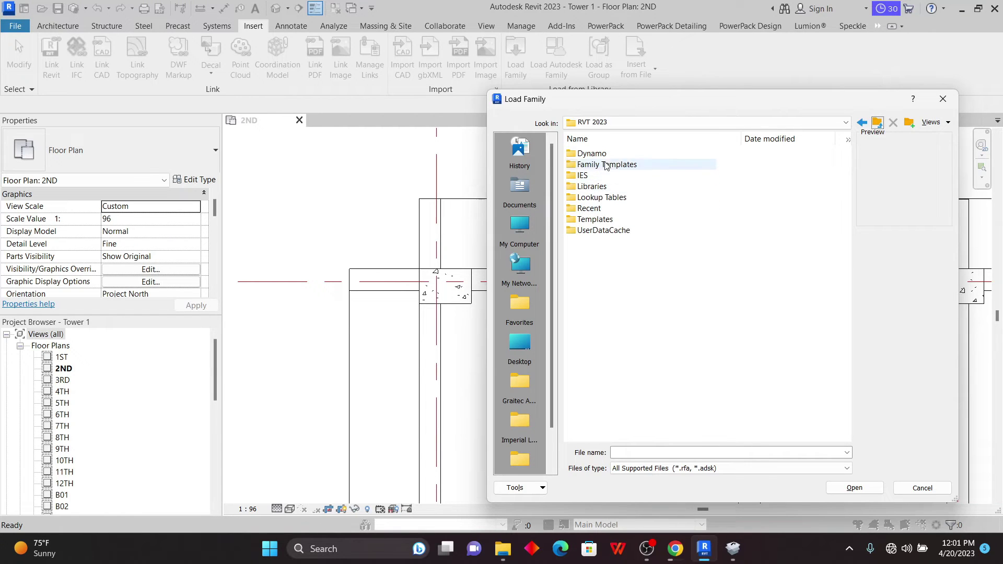
pyautogui.click(878, 123)
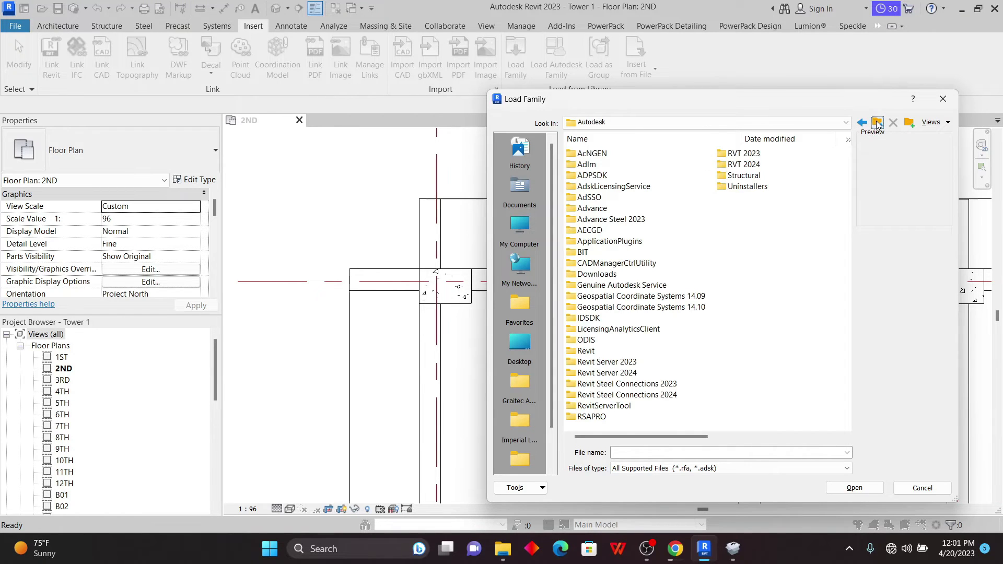
pyautogui.click(878, 123)
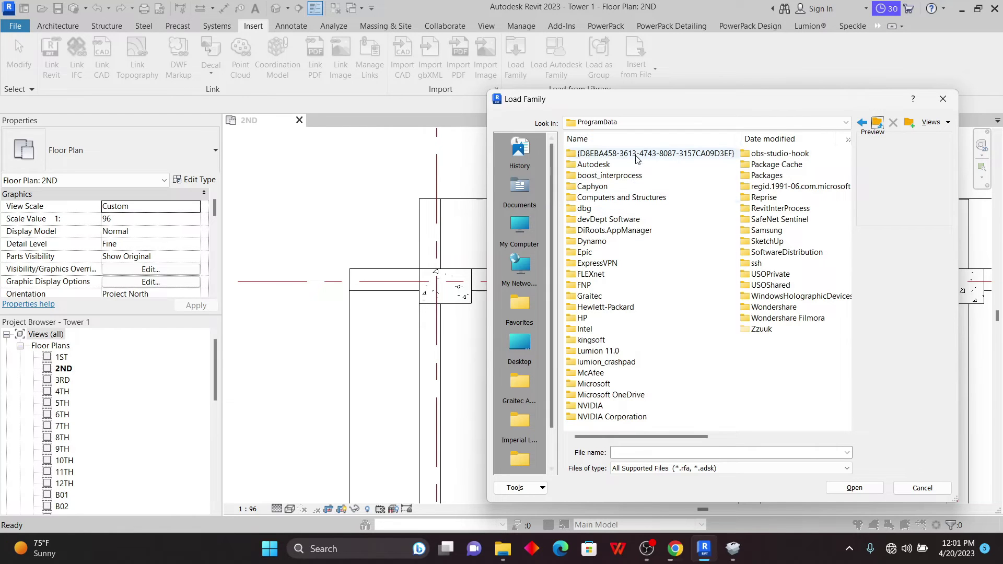
pyautogui.hscroll(3, 637, 292)
pyautogui.hscroll(-3, 637, 313)
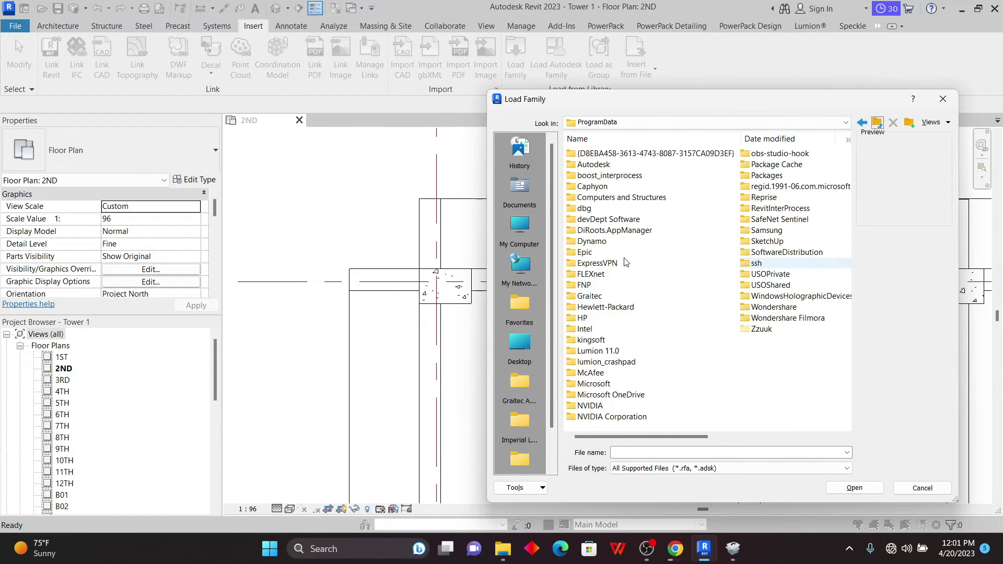
pyautogui.hscroll(3, 633, 317)
pyautogui.hscroll(-3, 632, 318)
pyautogui.hscroll(3, 748, 282)
pyautogui.hscroll(-3, 640, 359)
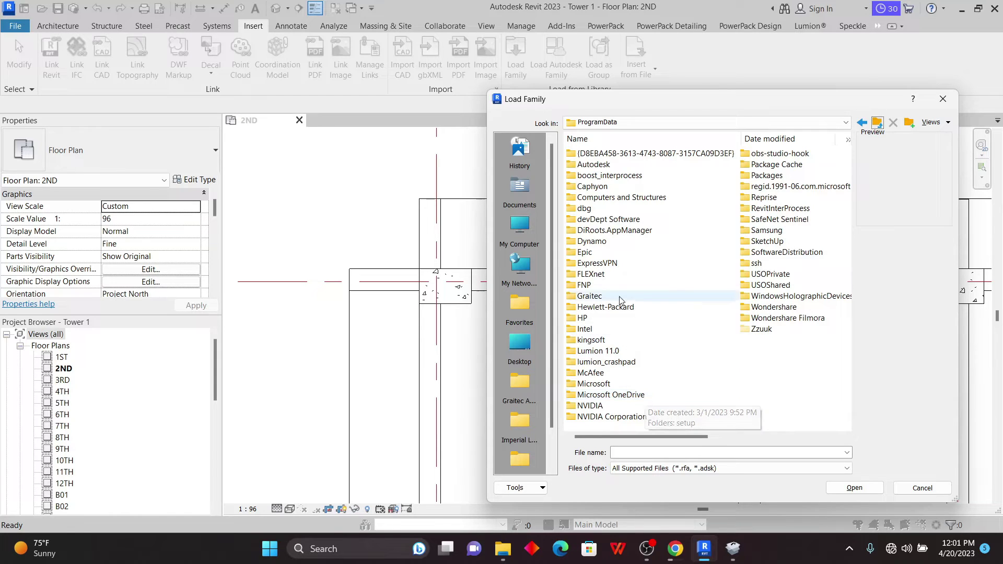
# - Step through the ProgramData folder list, then return to ProgramData via the folder tree
pyautogui.click(598, 276)
pyautogui.press('r')
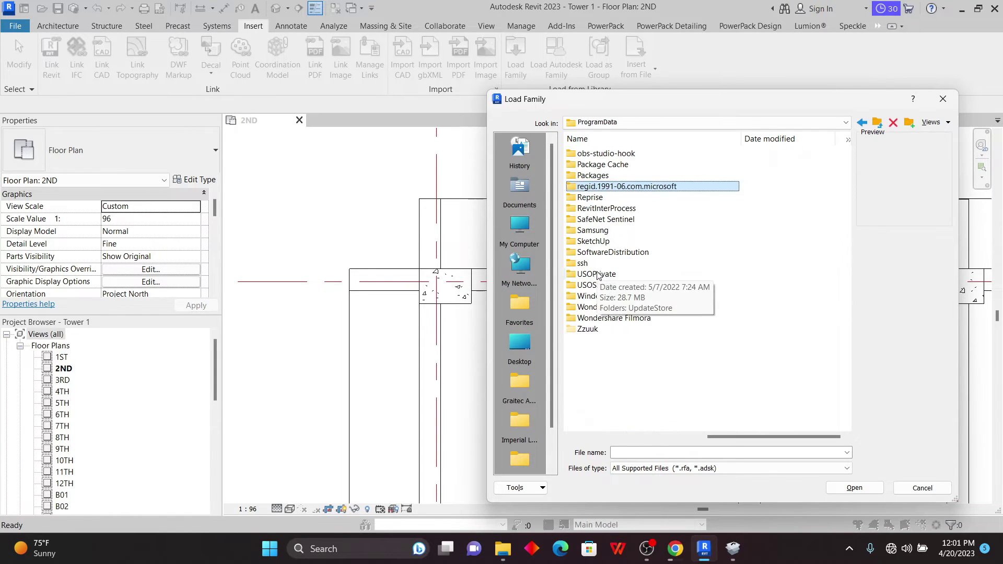
pyautogui.press('r')
pyautogui.press('r')
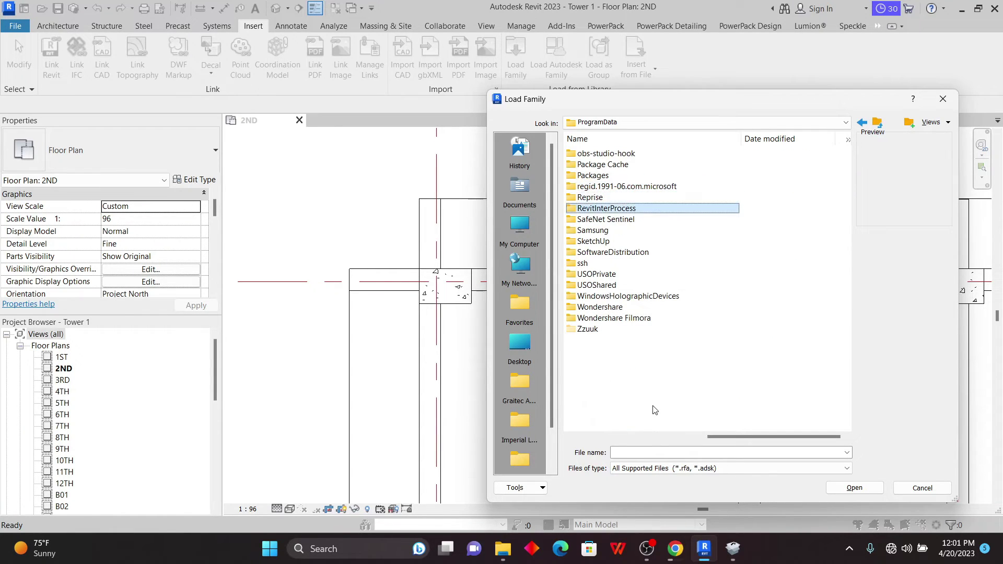
pyautogui.press('r')
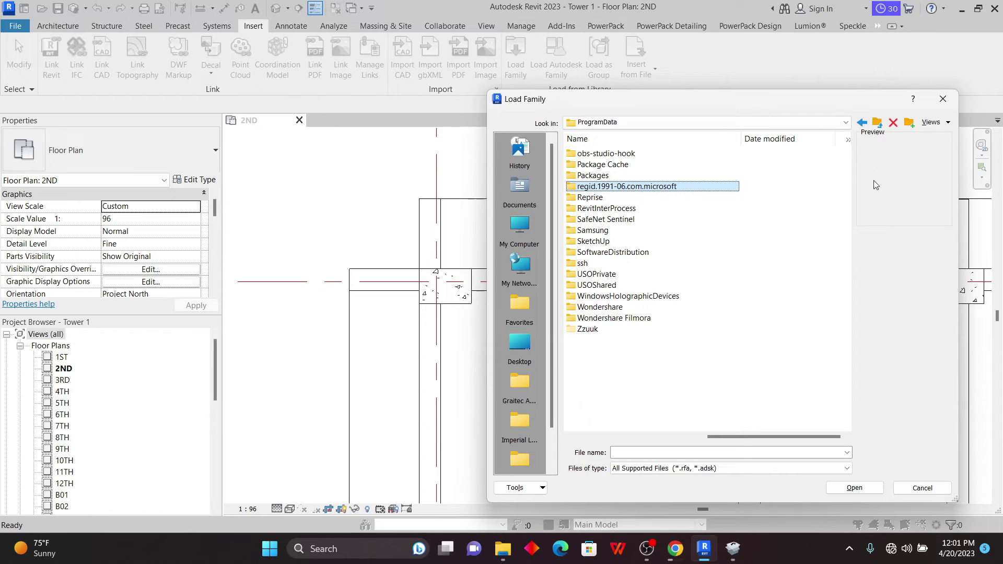
pyautogui.click(846, 123)
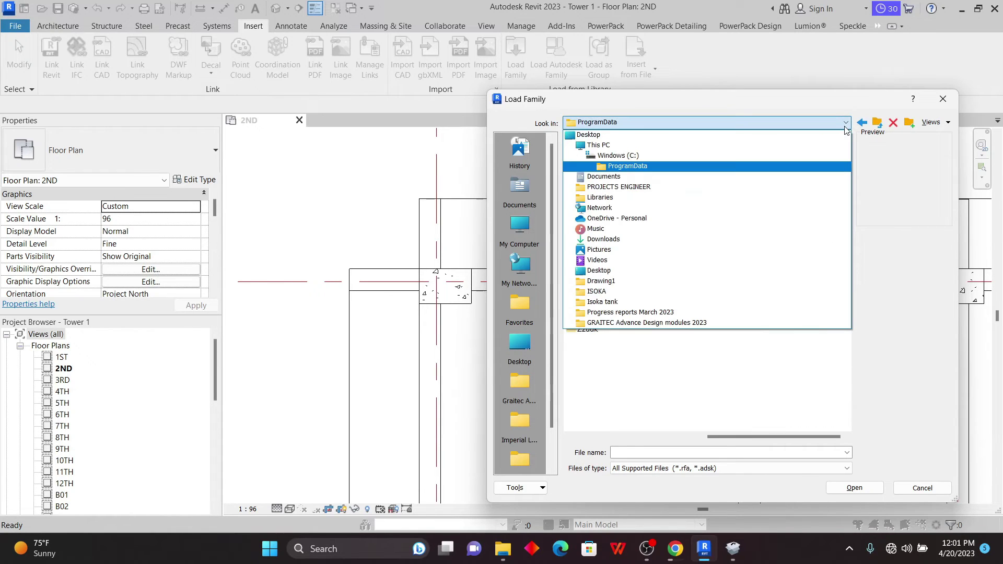
pyautogui.click(631, 166)
# - Navigate Autodesk > RVT 2023 > Libraries into the English-Imperial family library
pyautogui.doubleClick(605, 165)
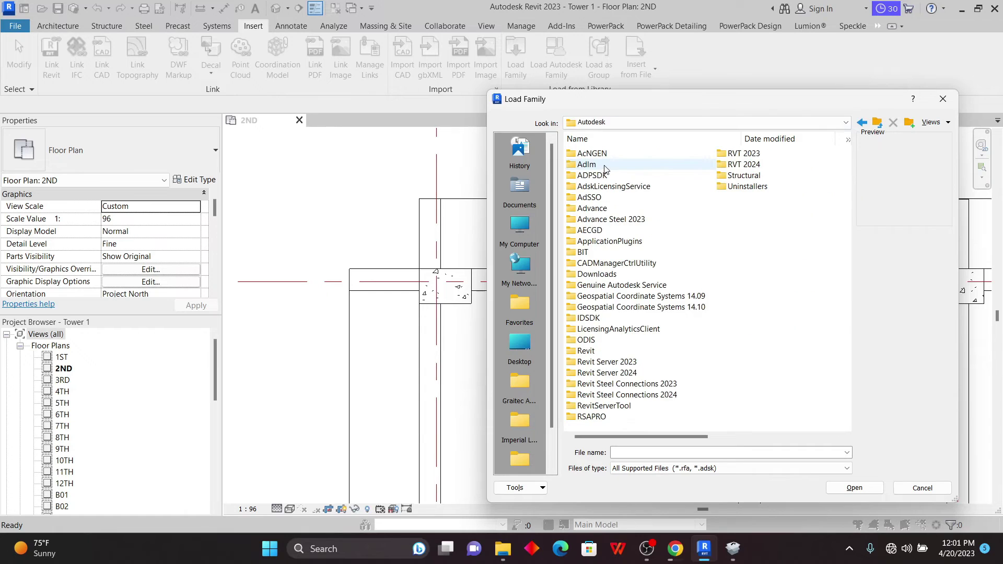
pyautogui.doubleClick(743, 153)
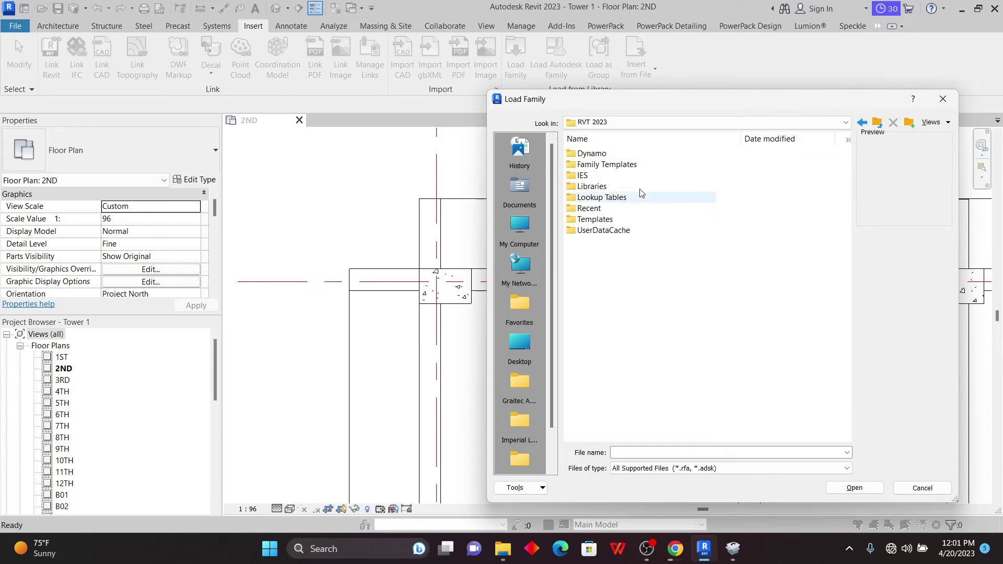
pyautogui.click(603, 221)
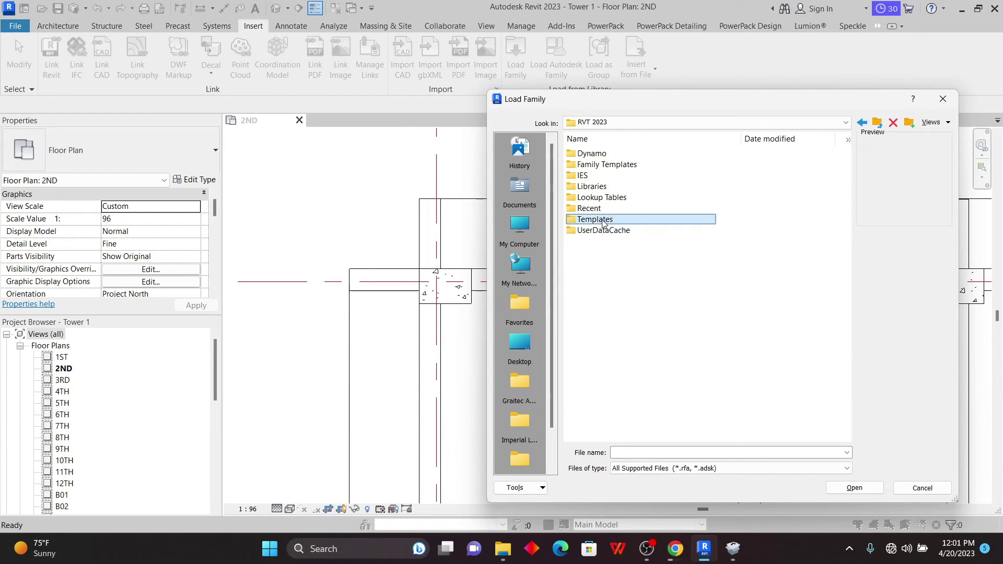
pyautogui.click(595, 188)
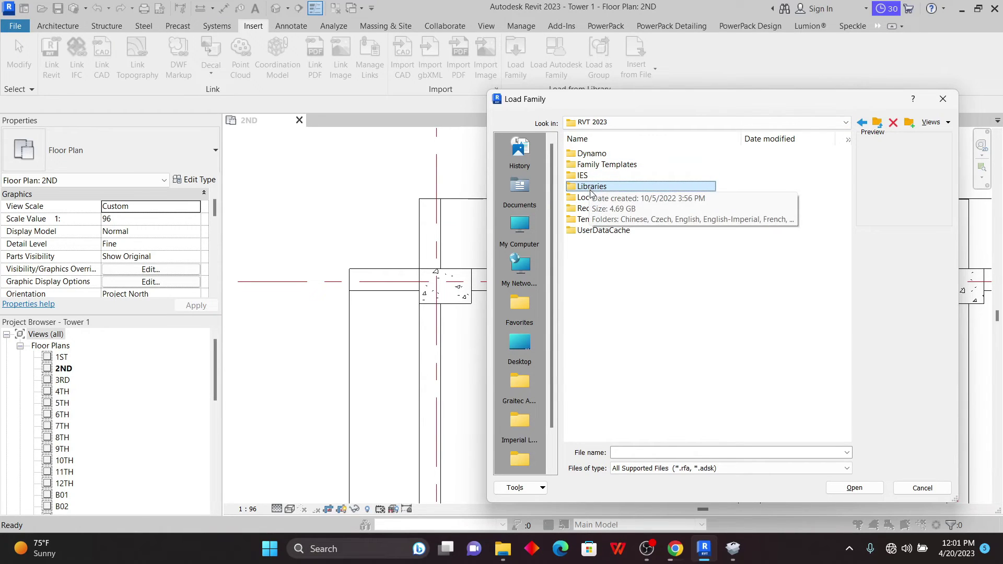
pyautogui.doubleClick(591, 187)
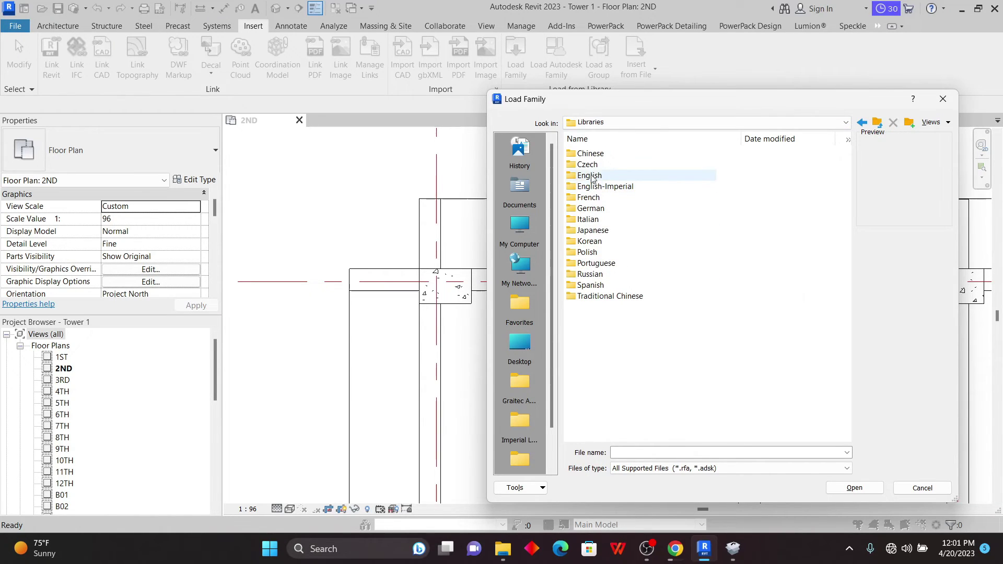
pyautogui.click(588, 176)
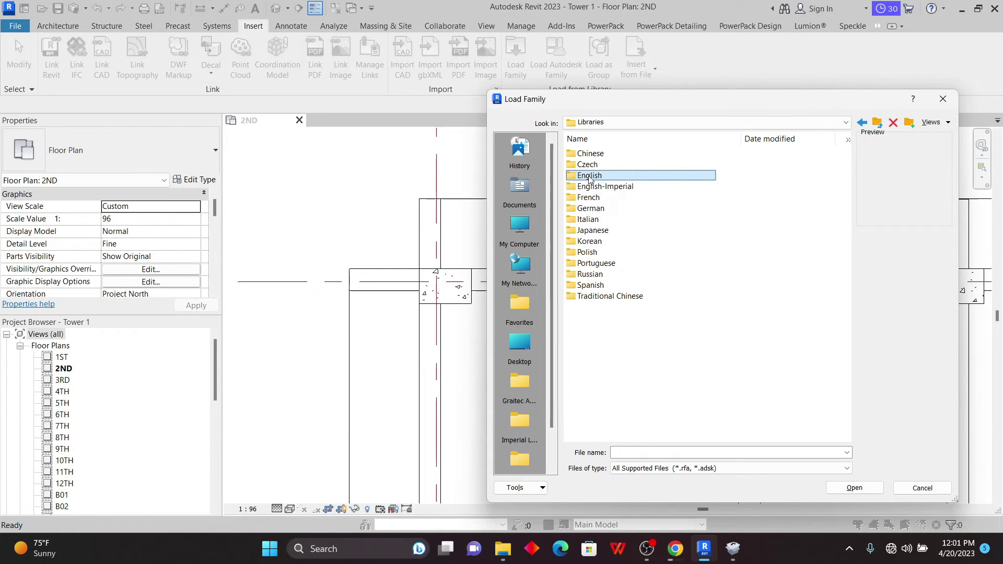
pyautogui.click(597, 188)
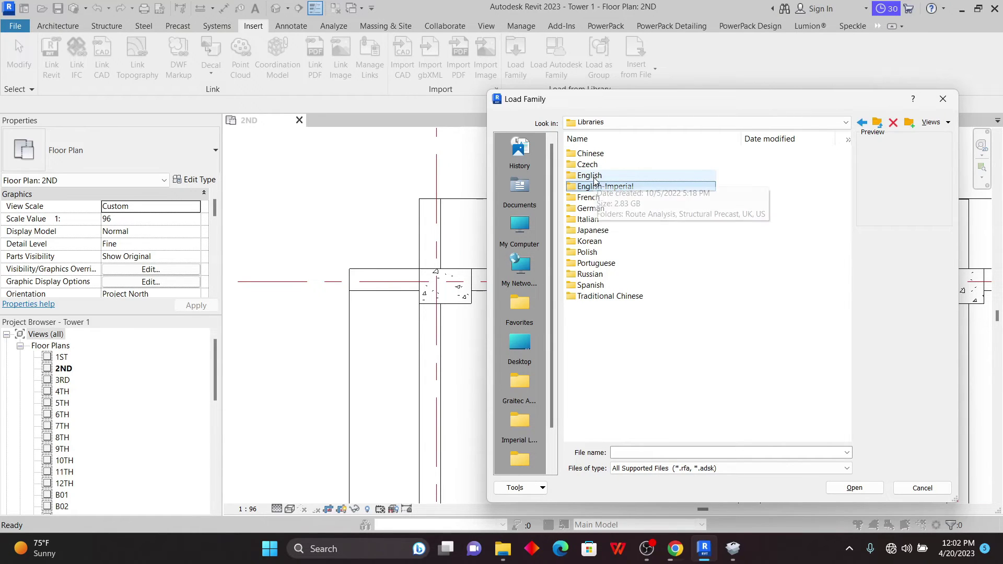
pyautogui.doubleClick(599, 189)
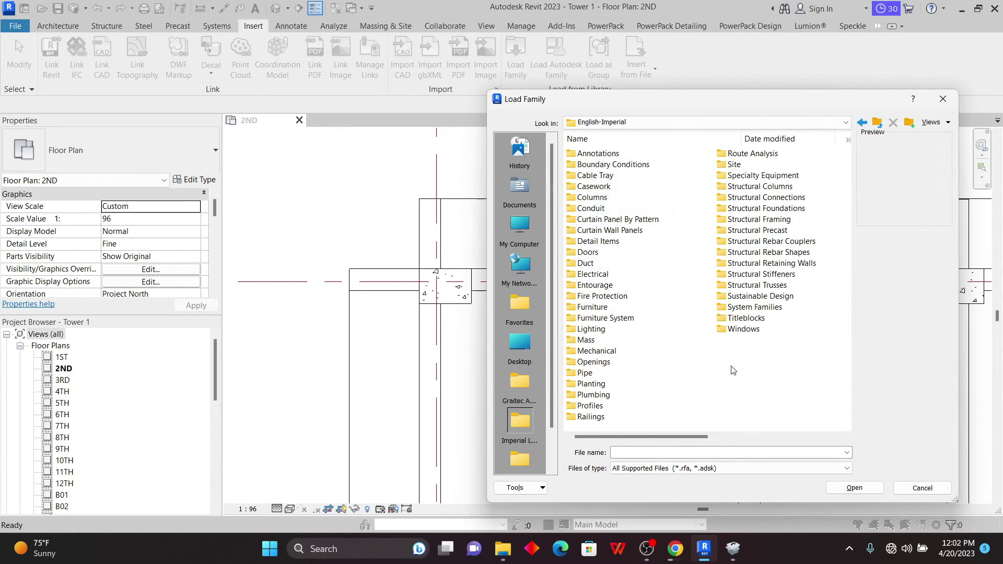
# - Peek into the Annotations folder and go back up to English-Imperial
pyautogui.scroll(-2, 602, 381)
pyautogui.scroll(2, 600, 361)
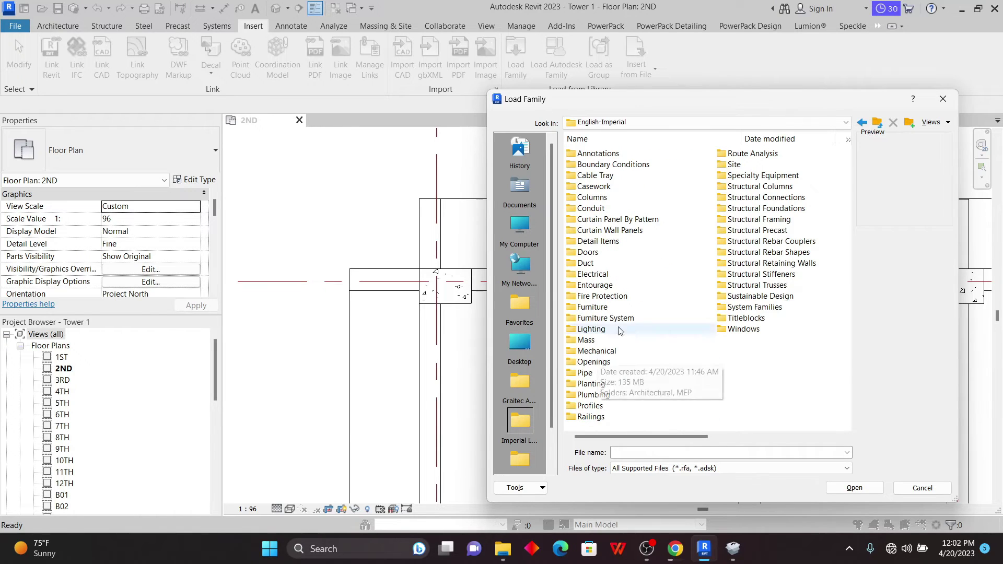
pyautogui.doubleClick(594, 155)
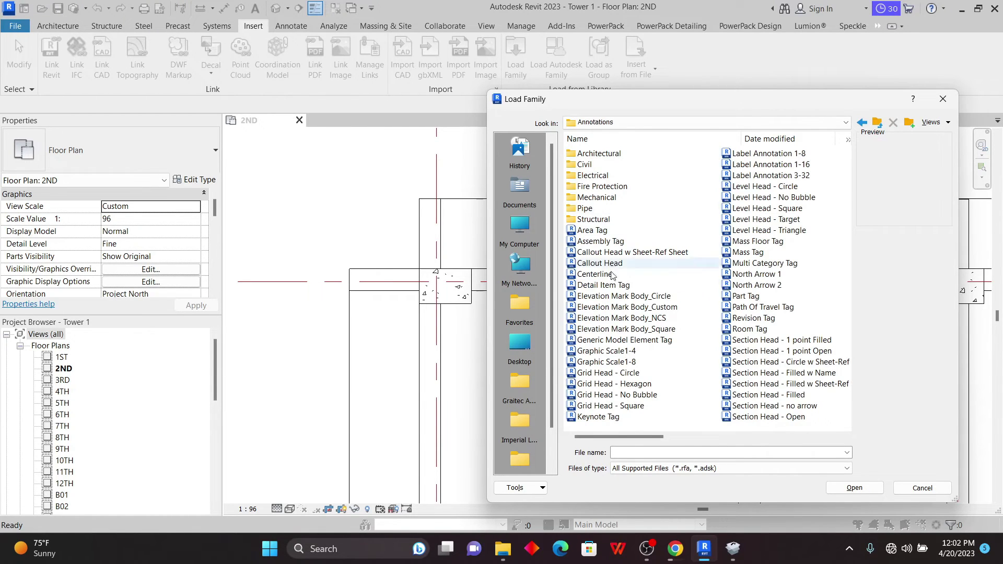
pyautogui.click(878, 123)
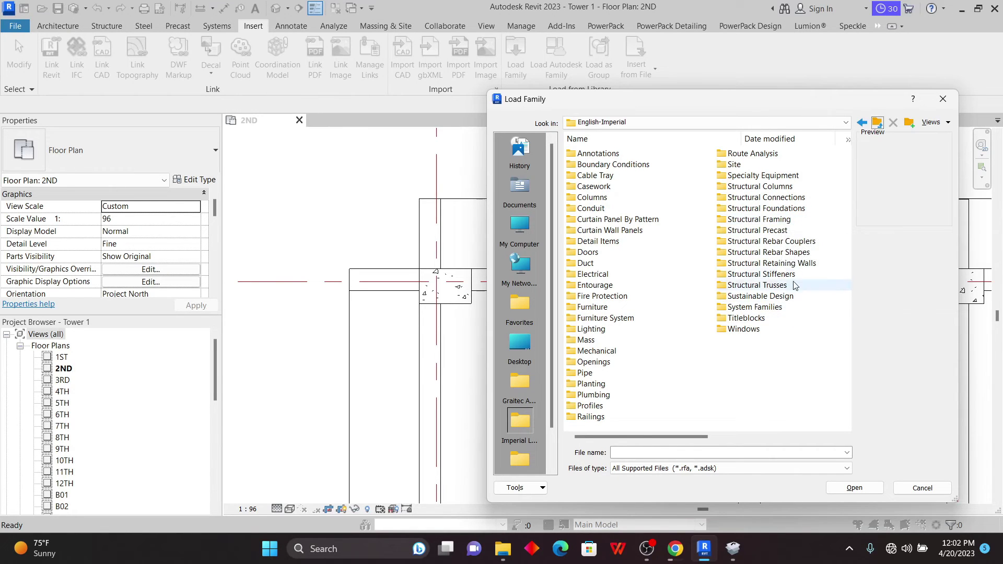
# - Load every family from 00 through T9 in the Structural Rebar Shapes folder
pyautogui.doubleClick(778, 253)
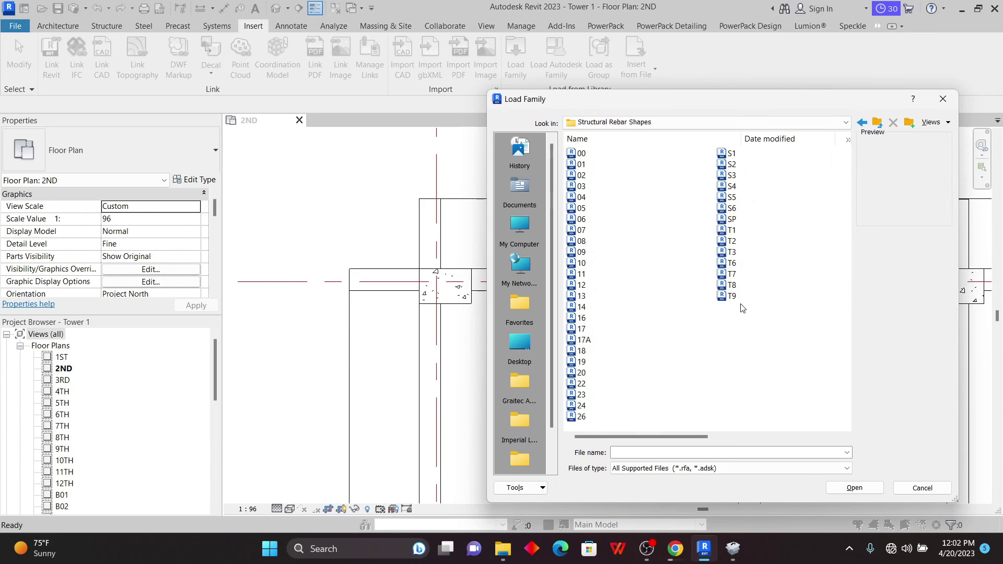
pyautogui.click(581, 153)
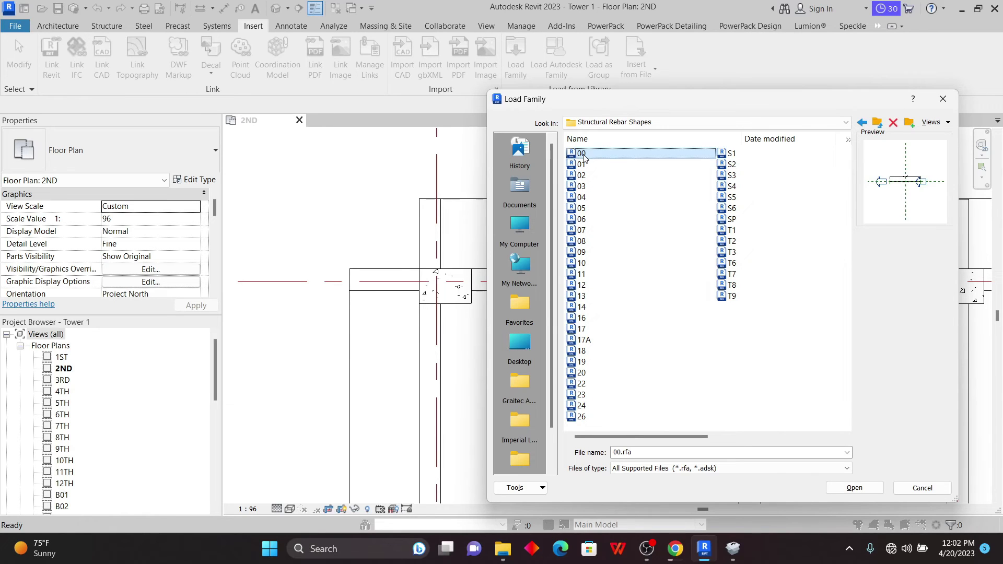
pyautogui.keyDown('shift'); pyautogui.click(742, 299); pyautogui.keyUp('shift')
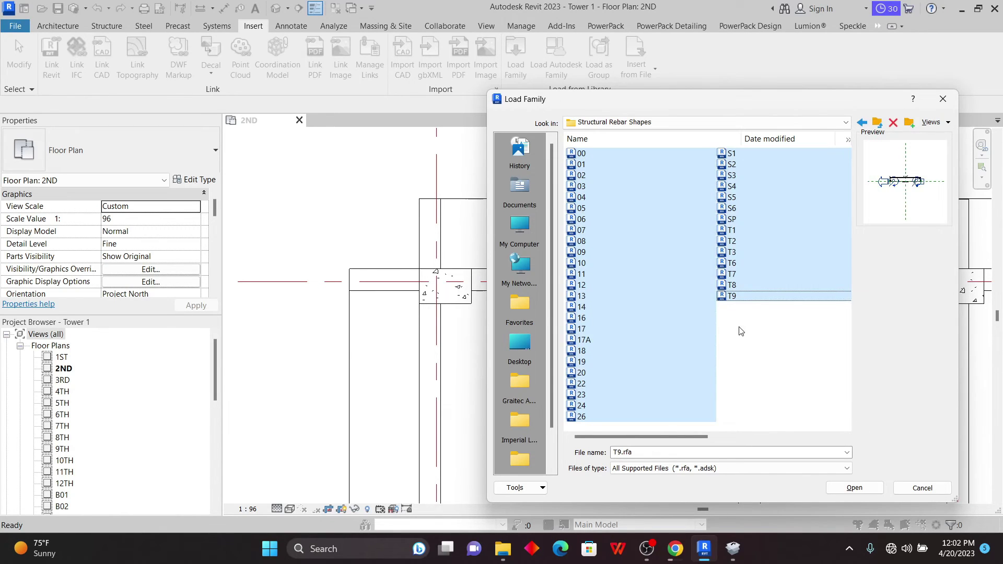
pyautogui.click(854, 488)
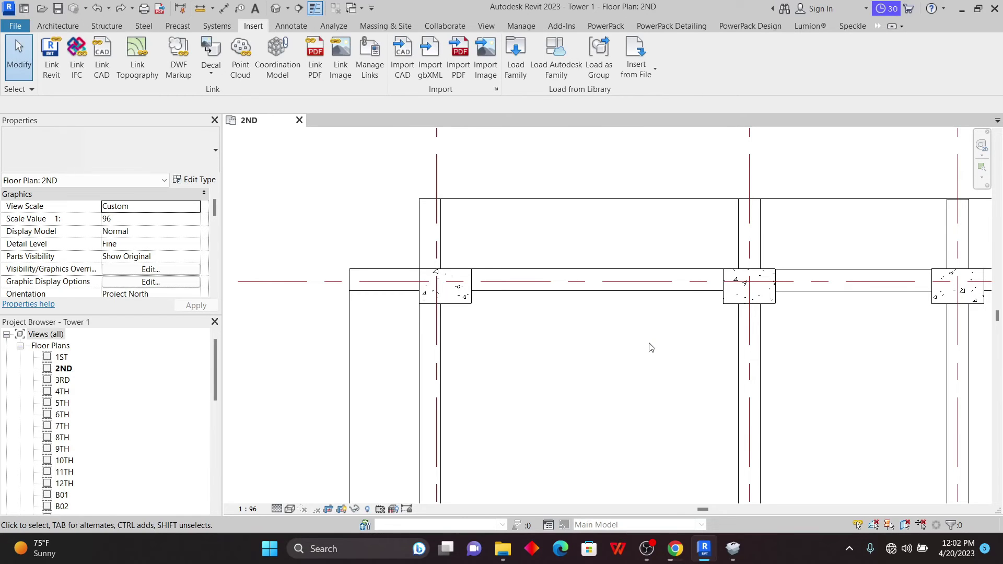
# - Start rebar placement on the column at grids A and 1, toggling the shape browser and checking bar sizes
pyautogui.click(477, 314)
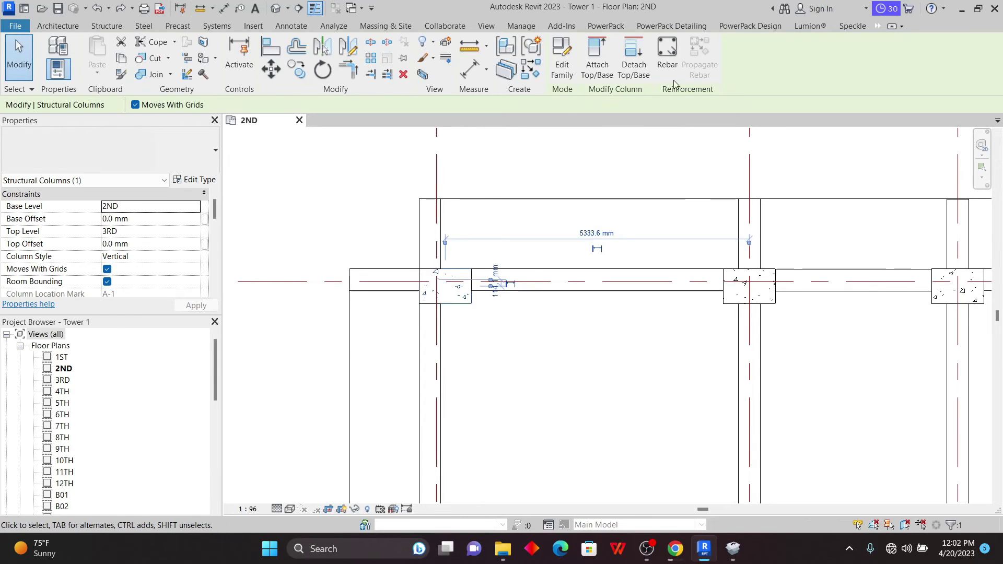
pyautogui.click(668, 62)
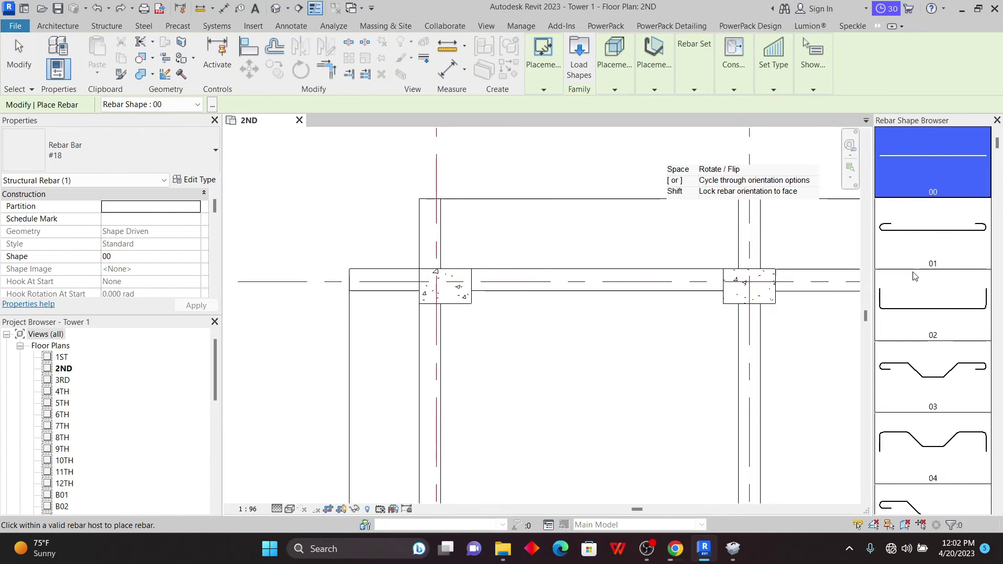
pyautogui.click(209, 107)
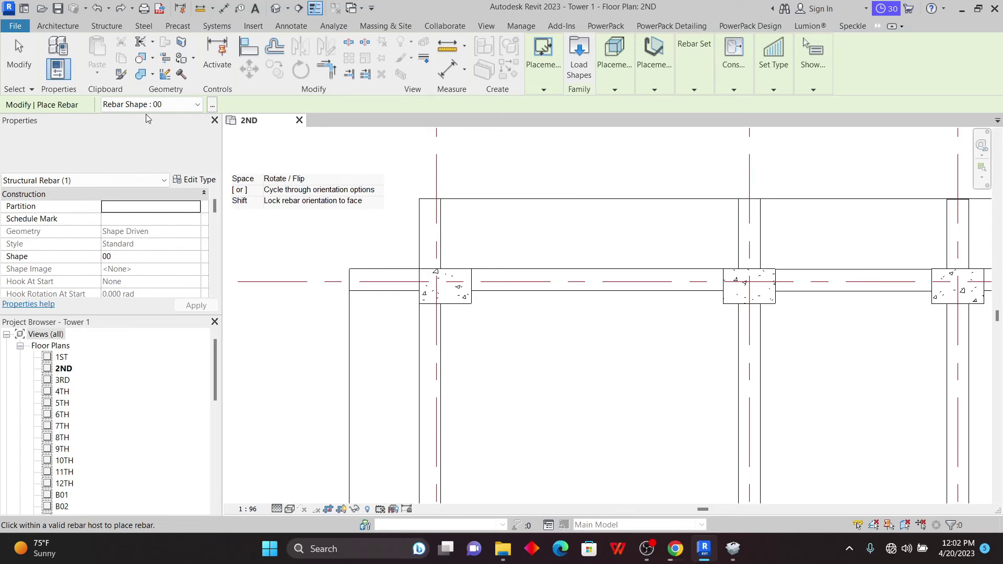
pyautogui.click(213, 105)
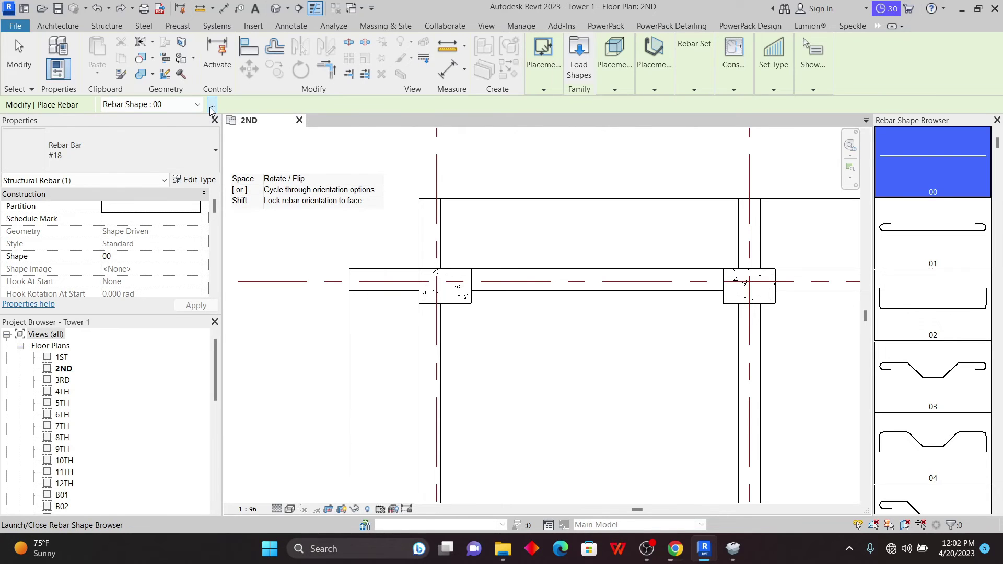
pyautogui.click(131, 151)
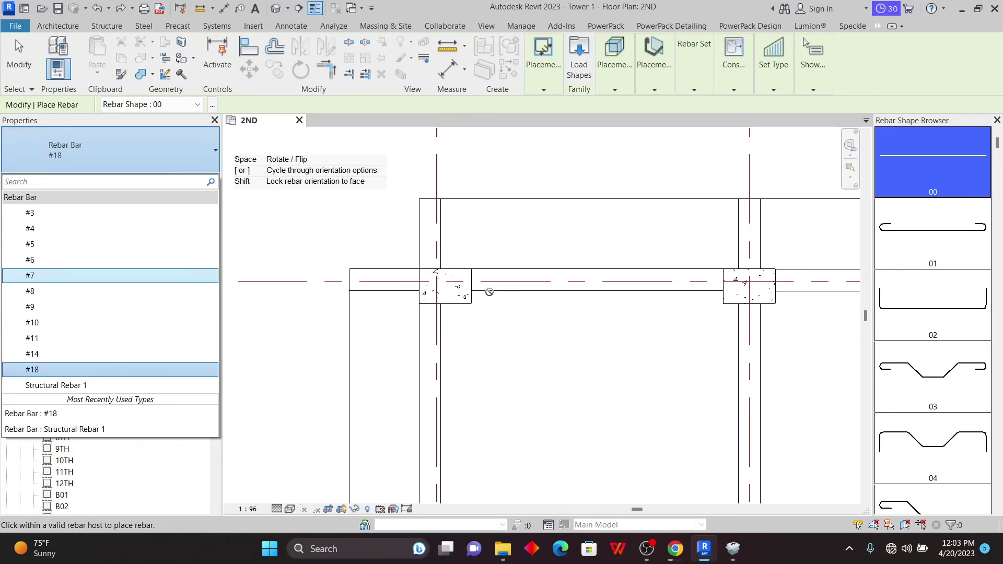
pyautogui.click(291, 25)
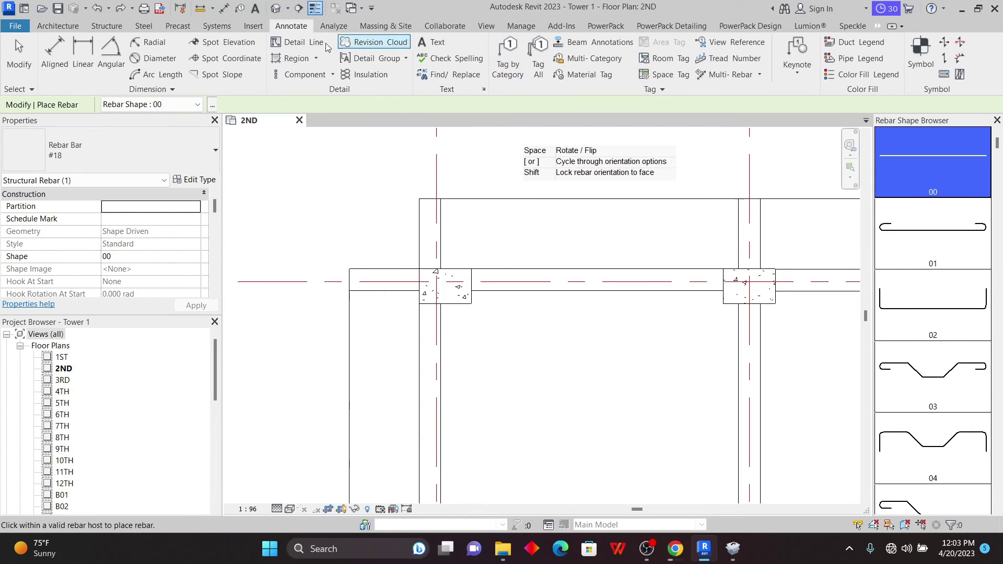
# - Tag the corner column by category and agree to load a structural column tag
pyautogui.click(507, 59)
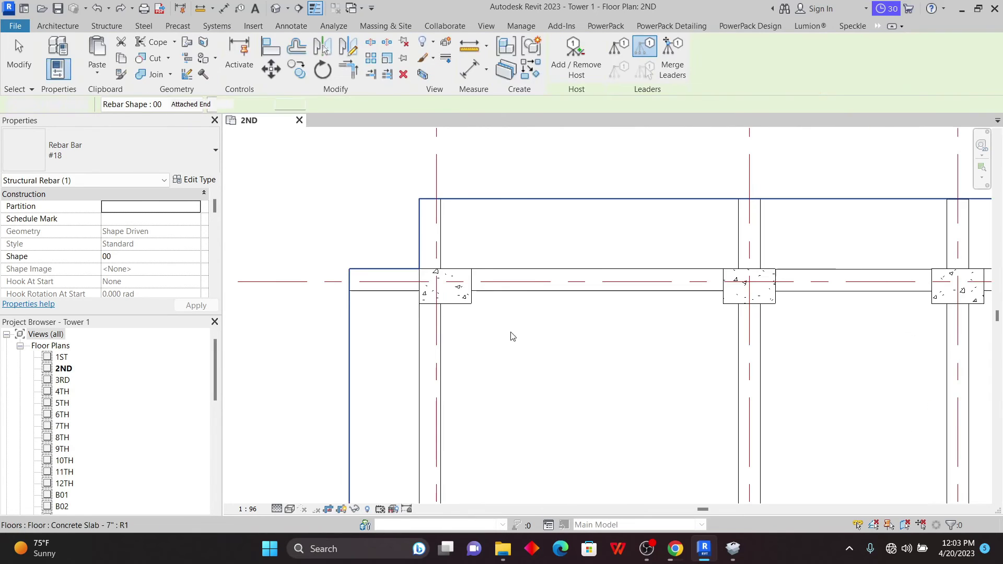
pyautogui.click(472, 309)
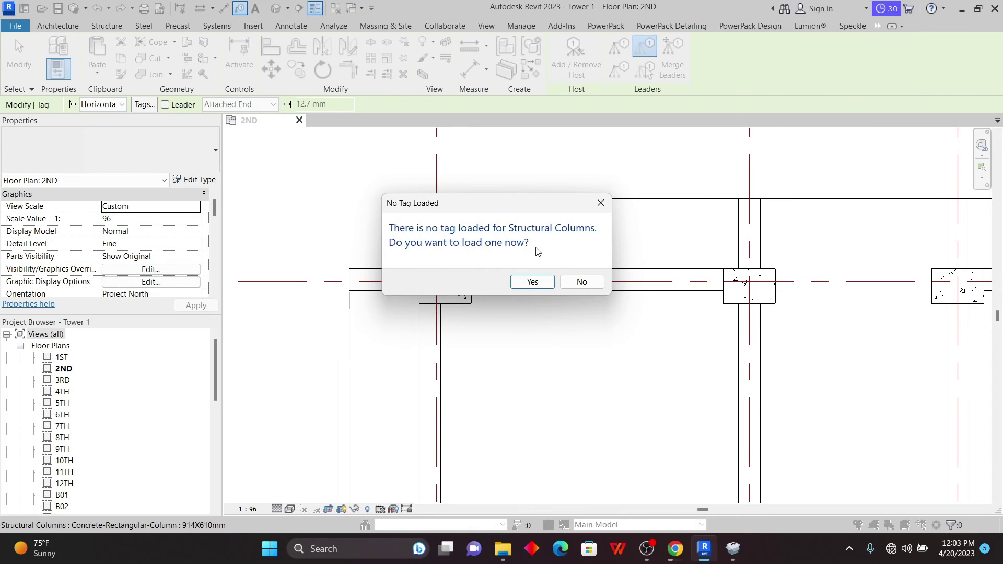
pyautogui.click(530, 285)
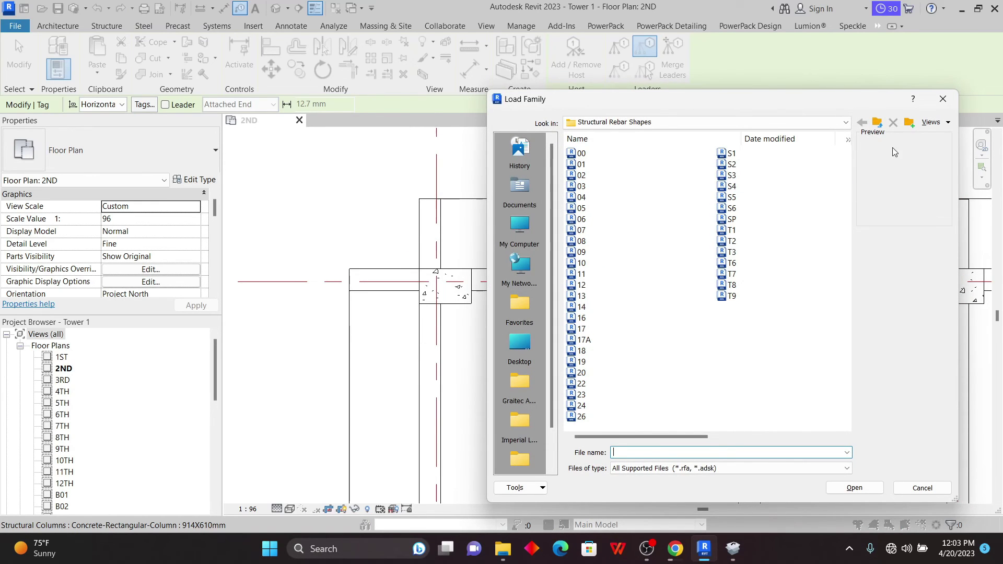
# - Load Structural Column Tag and Structural Column Tag-45 from Annotations > Structural
pyautogui.click(878, 125)
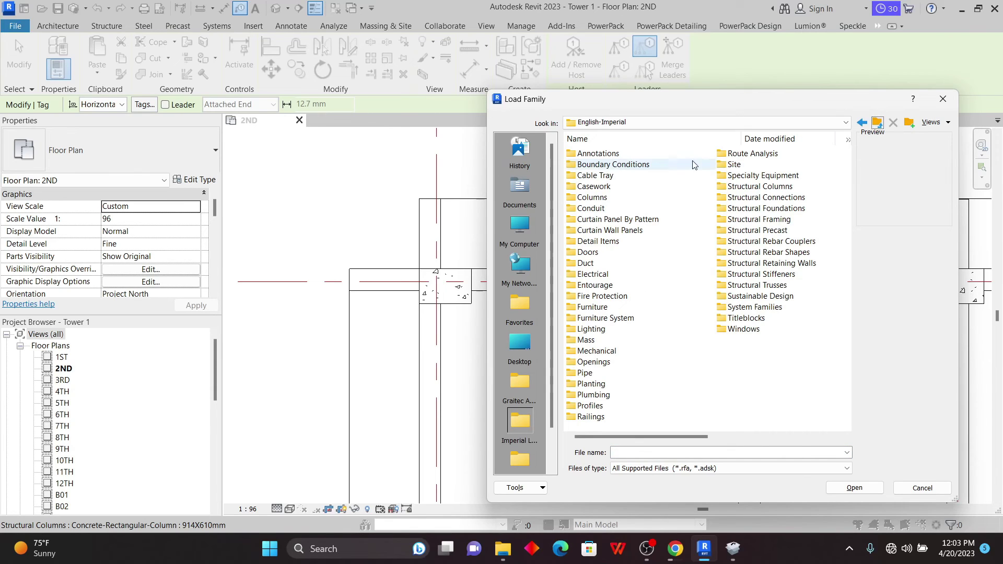
pyautogui.doubleClick(598, 155)
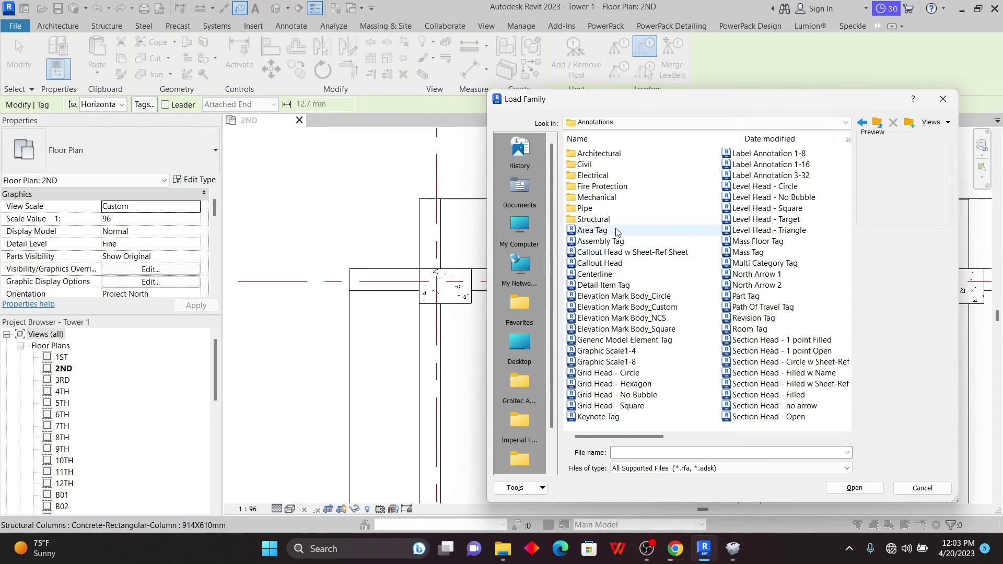
pyautogui.doubleClick(593, 220)
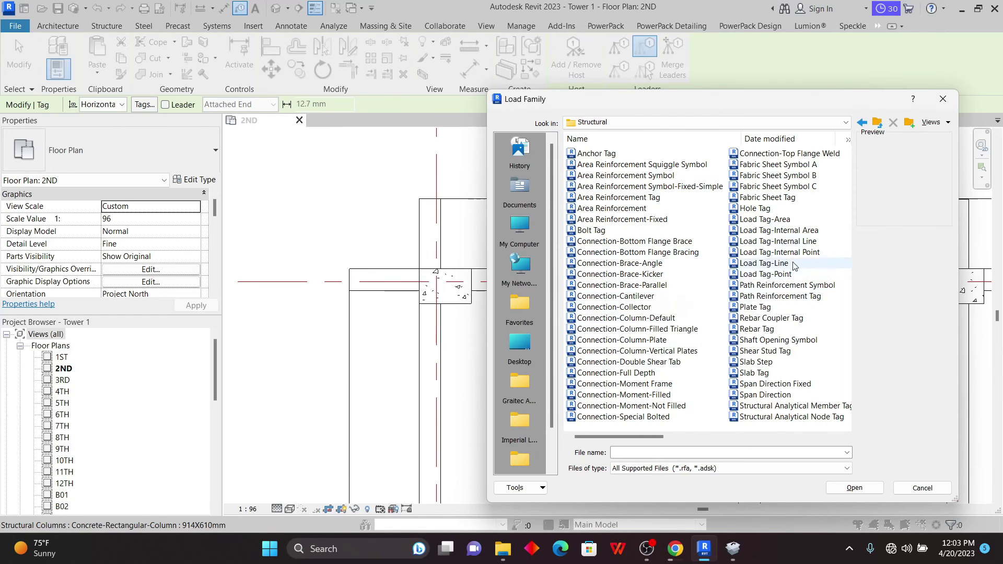
pyautogui.scroll(-3, 755, 224)
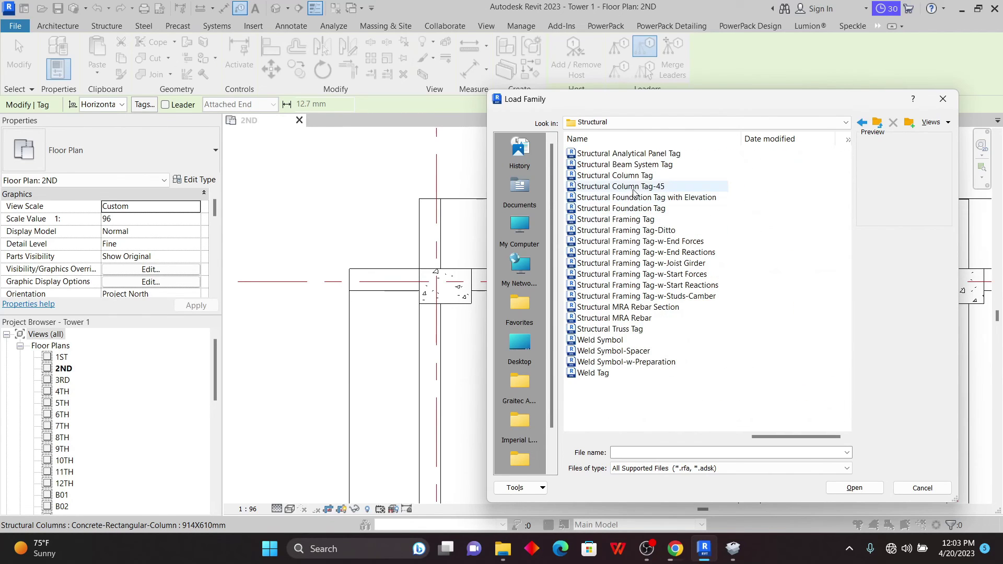
pyautogui.click(627, 177)
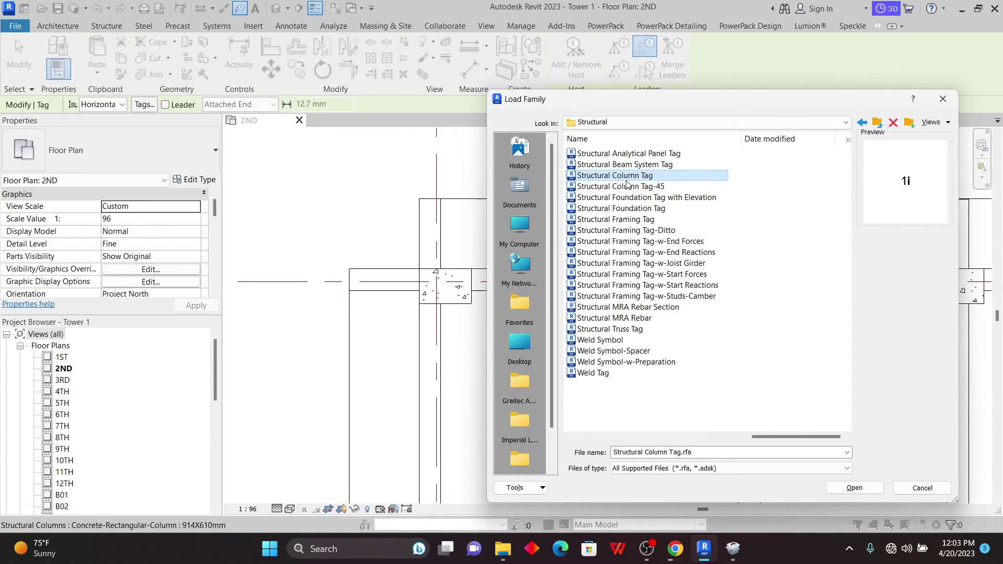
pyautogui.click(627, 186)
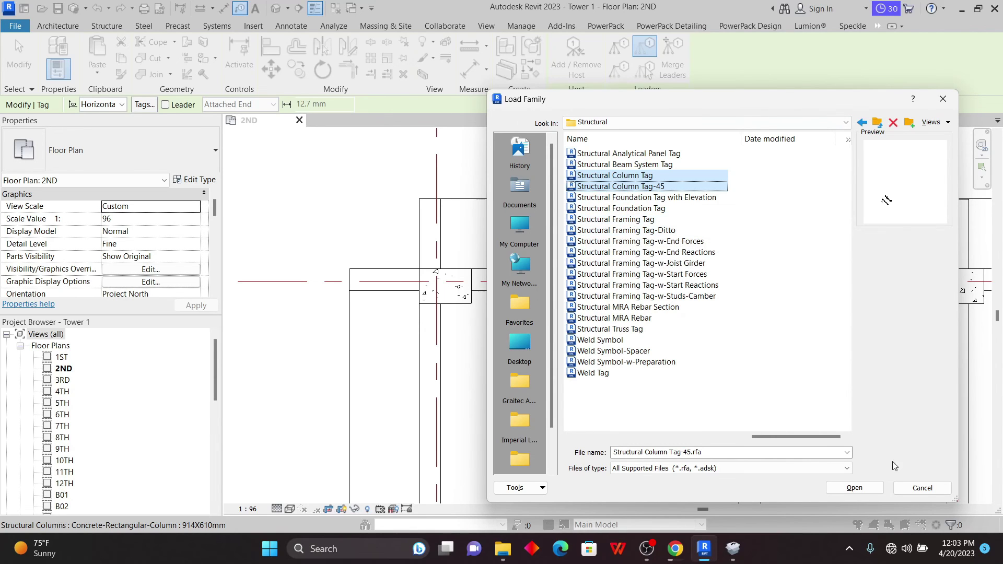
pyautogui.click(854, 488)
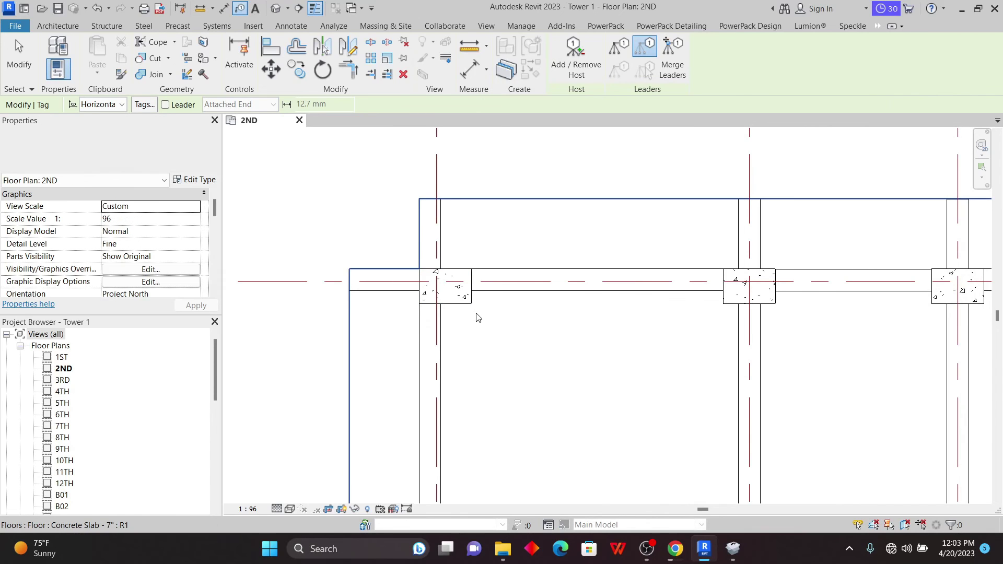
# - Place a 914X610mm tag on the corner column, positioned just below it
pyautogui.click(444, 303)
pyautogui.moveTo(463, 301); pyautogui.dragTo(535, 320)
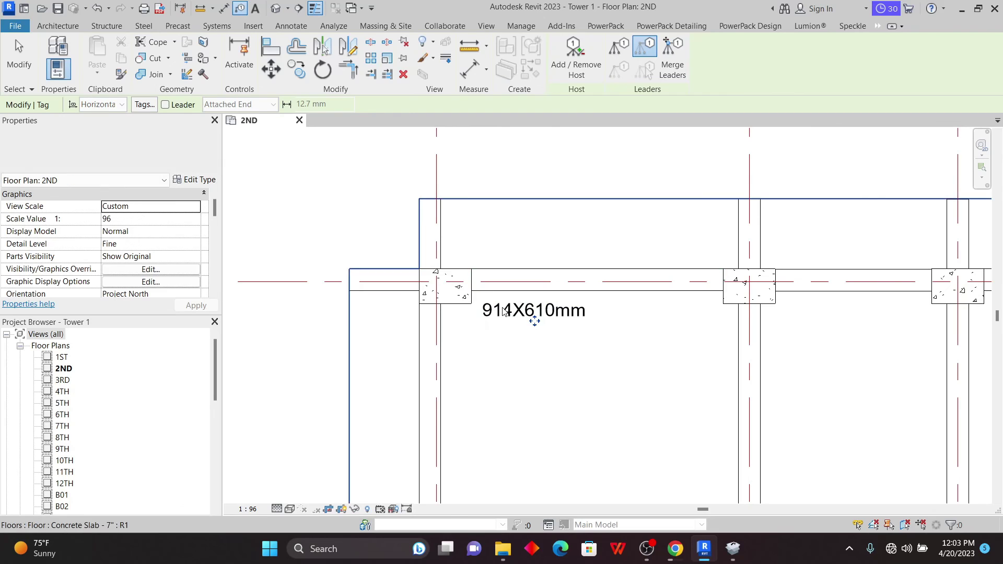
pyautogui.rightClick(368, 180)
pyautogui.click(385, 183)
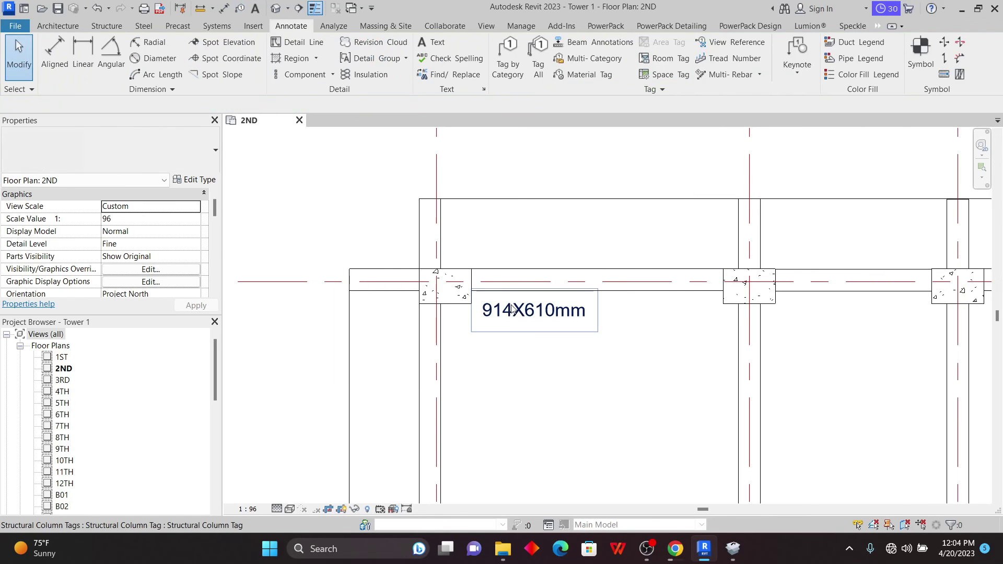
# - Change the column tag's type to Structural Column Tag-45 so it reads at 45°
pyautogui.click(520, 318)
pyautogui.click(199, 151)
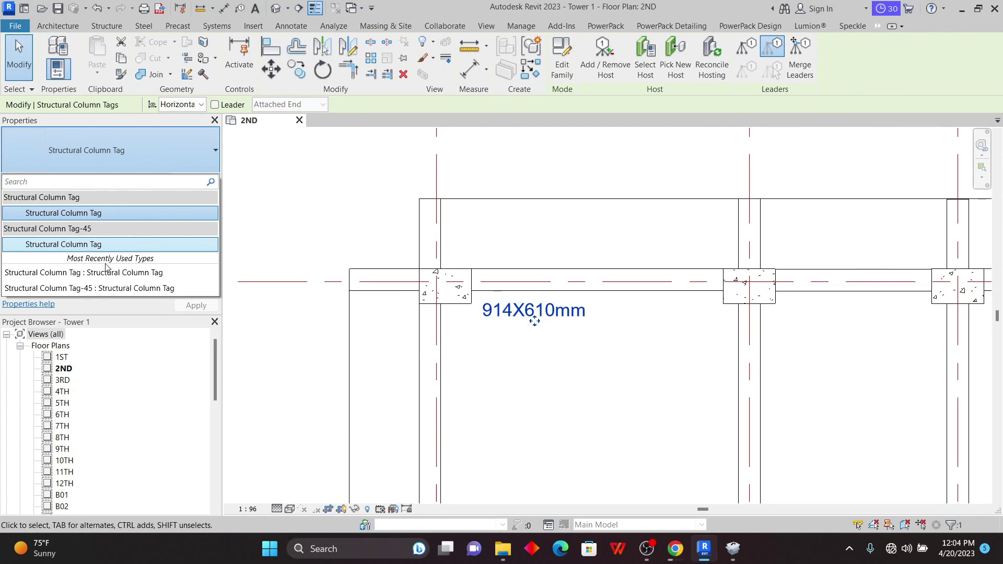
pyautogui.click(91, 245)
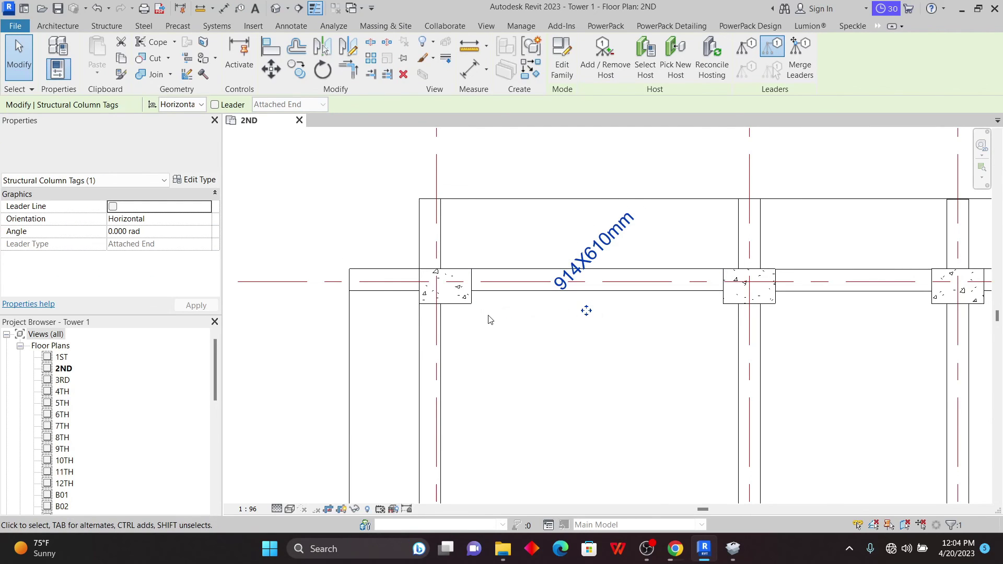
# - Move the 45° 914X610mm tag up-left beside the grid A/1 column and zoom out to check it
pyautogui.moveTo(586, 311); pyautogui.dragTo(492, 270)
pyautogui.click(541, 351)
pyautogui.scroll(-4, 448, 234)
pyautogui.scroll(4, 486, 245)
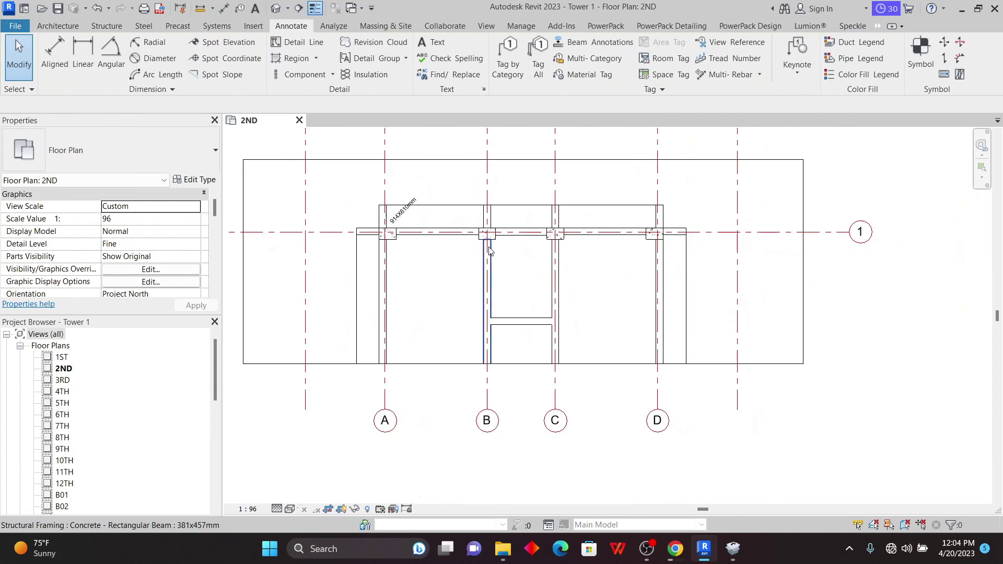
pyautogui.scroll(-3, 578, 299)
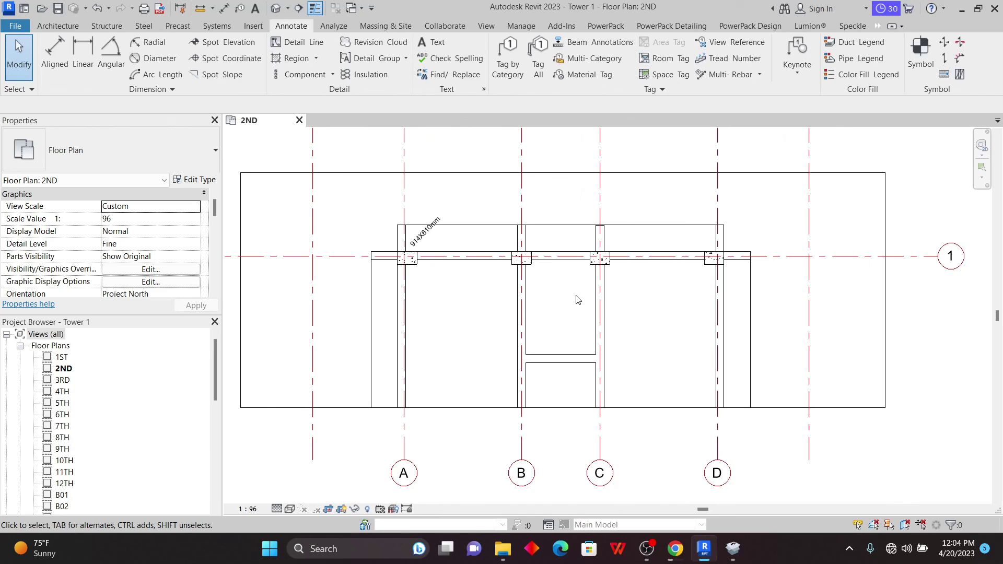
pyautogui.scroll(-1, 578, 298)
pyautogui.scroll(1, 577, 297)
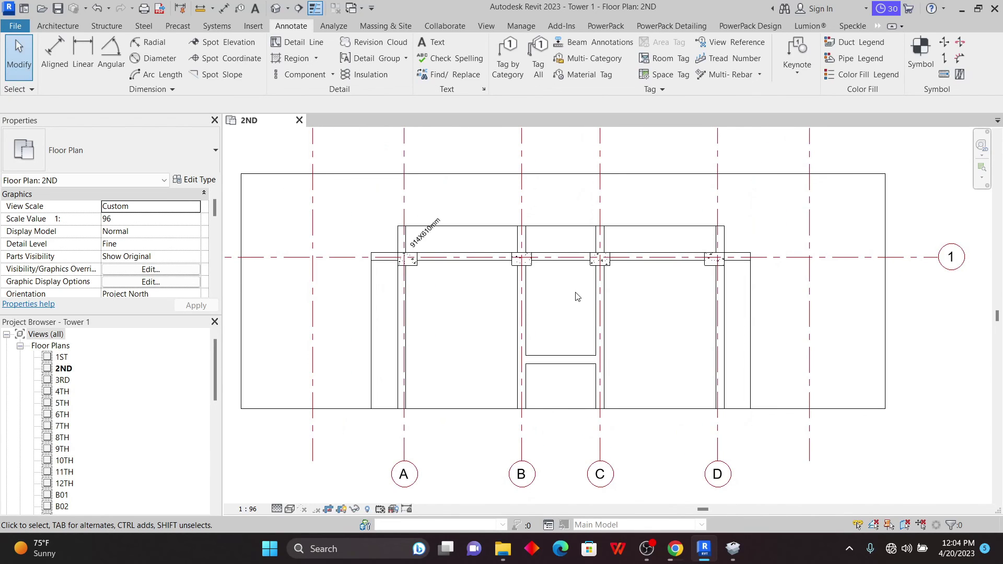